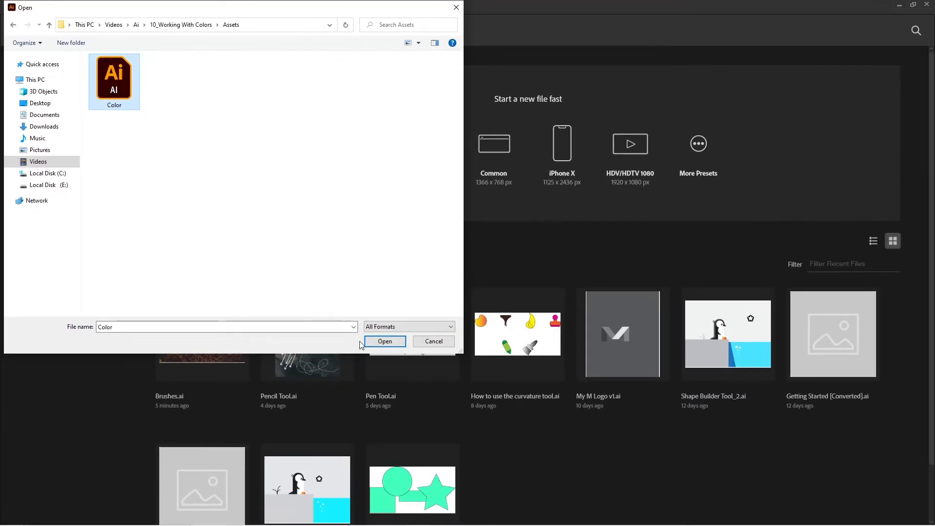
Open the Color Illustrator file from the Assets folder.
click(385, 341)
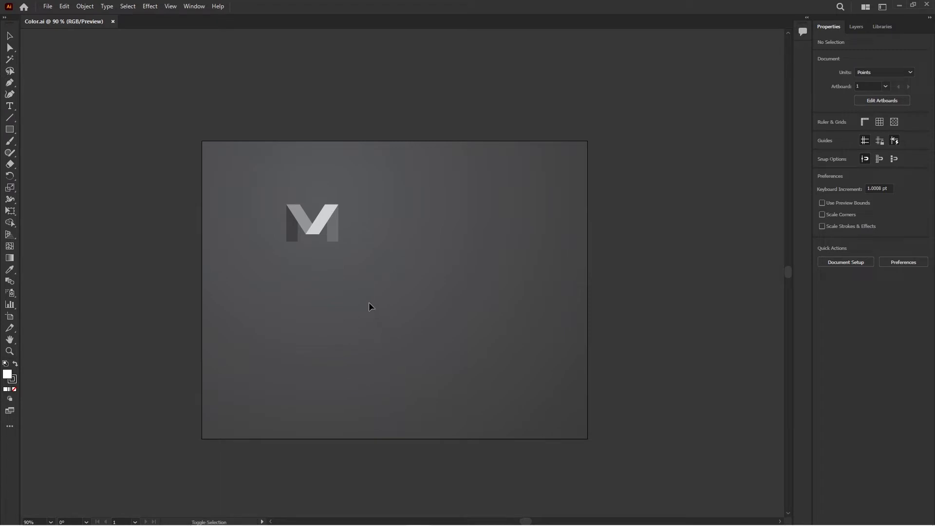
scroll(328, 225, up, 2)
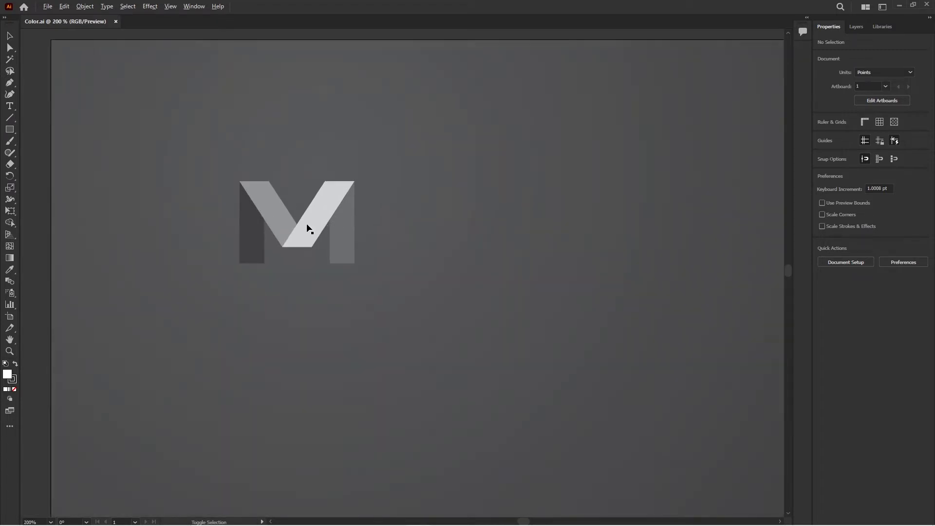
scroll(308, 227, up, 2)
drag(298, 313, 449, 282)
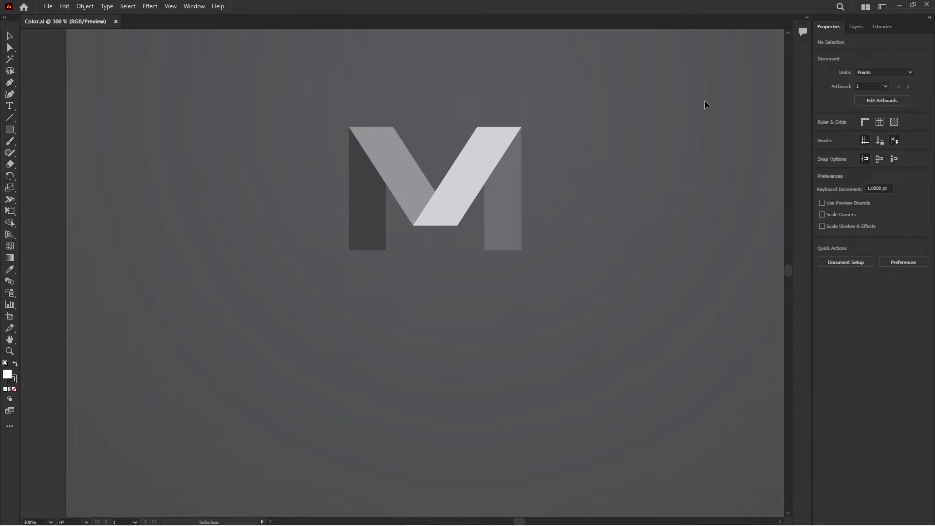
Turn on Smart Guides for the document.
click(172, 7)
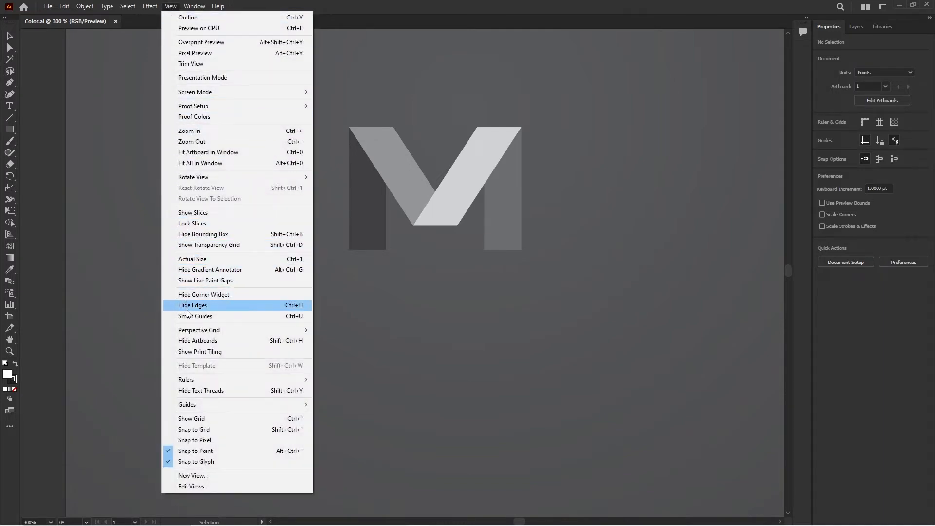
click(170, 315)
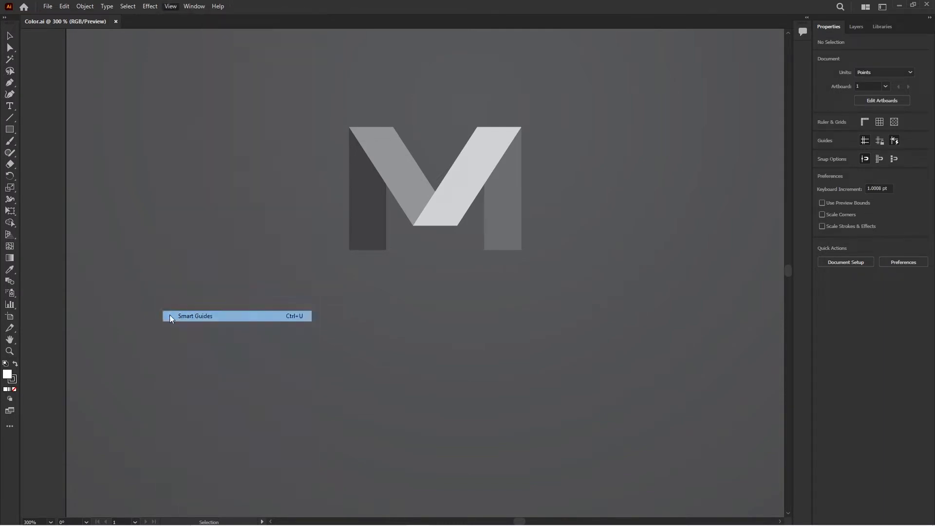
click(170, 6)
click(387, 6)
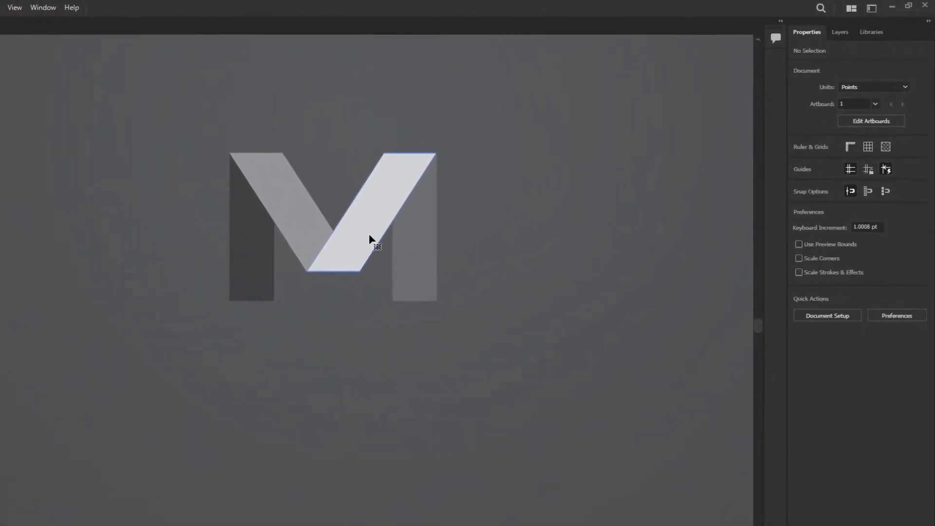
Select the light gray diagonal of the M logo and try color mixer fills on it, ending with yellow E4FF2A.
click(396, 231)
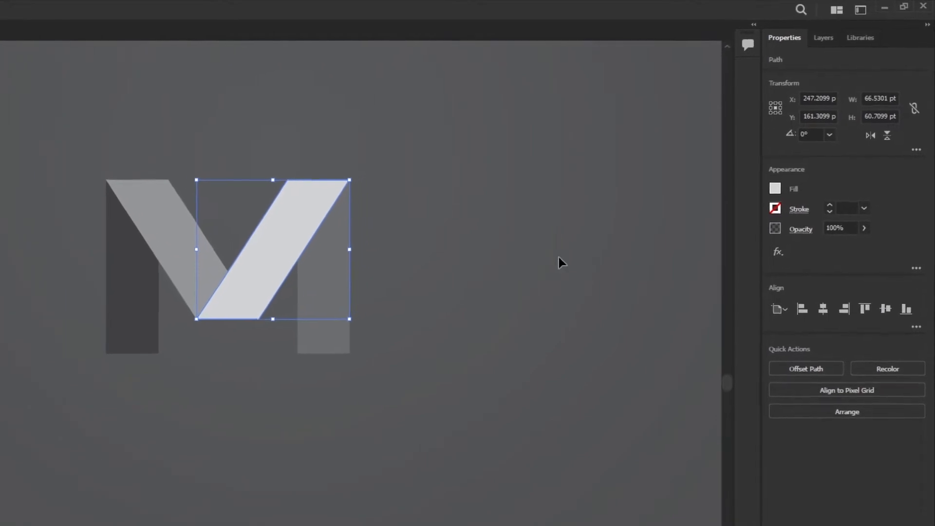
click(772, 193)
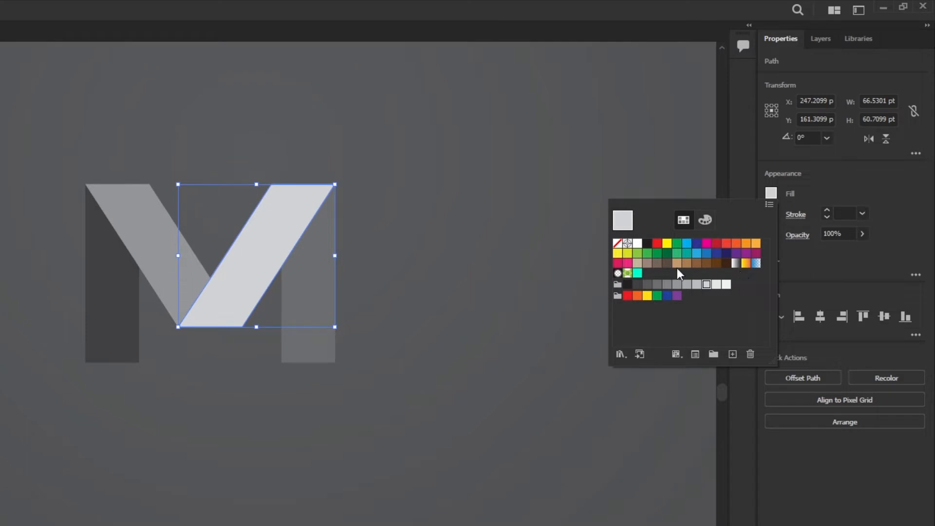
click(710, 220)
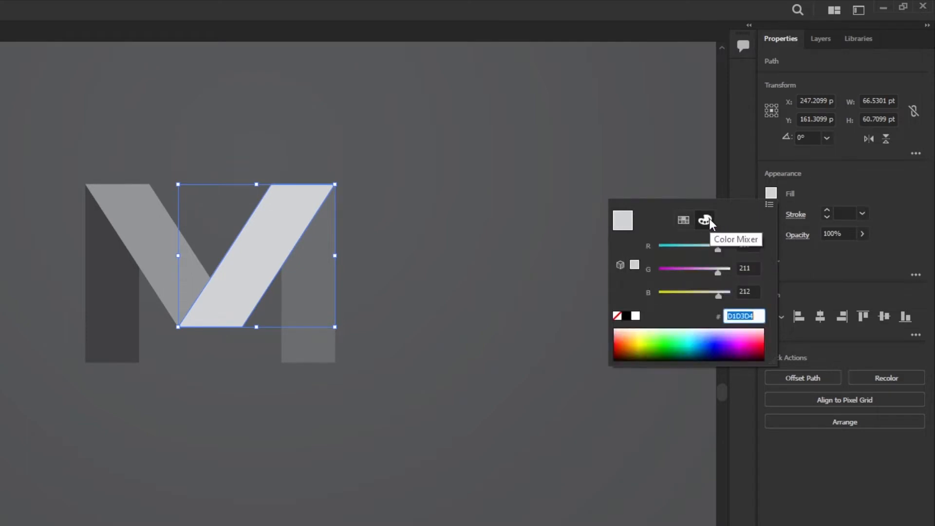
click(720, 341)
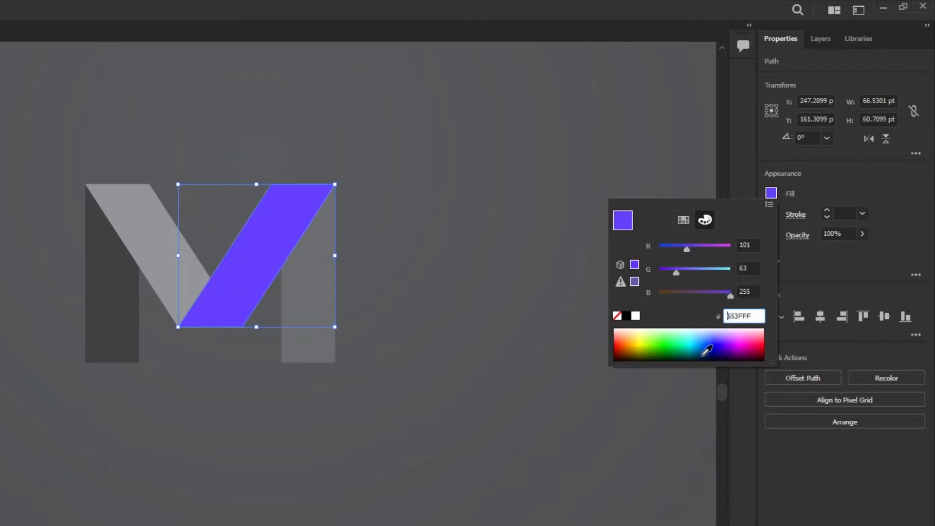
click(702, 356)
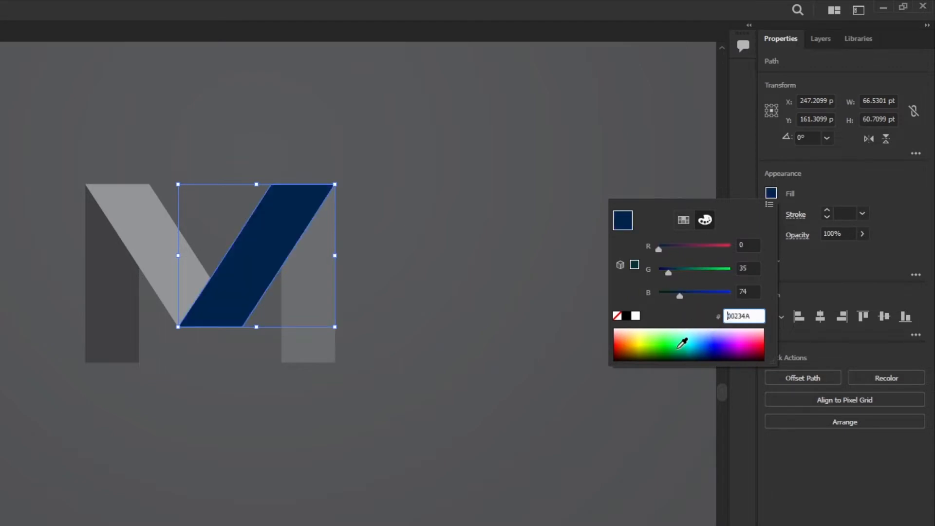
click(645, 333)
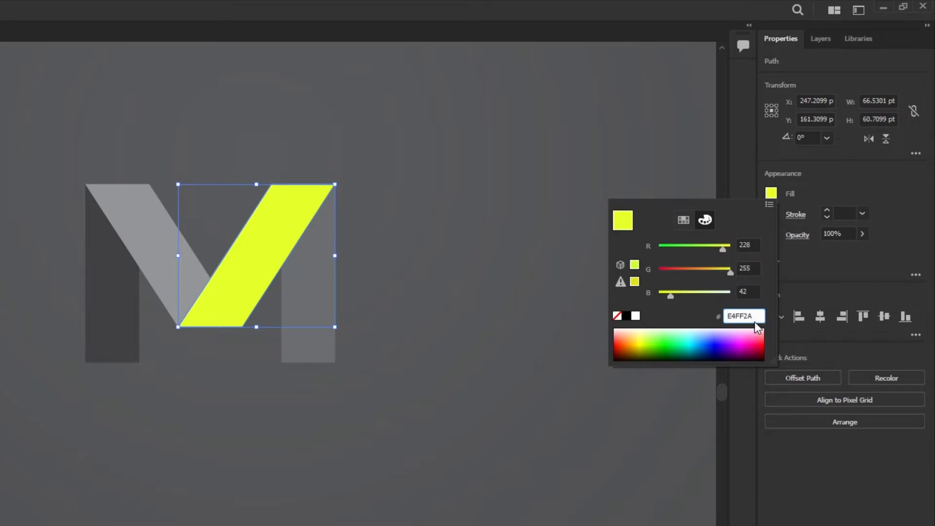
drag(761, 315, 713, 321)
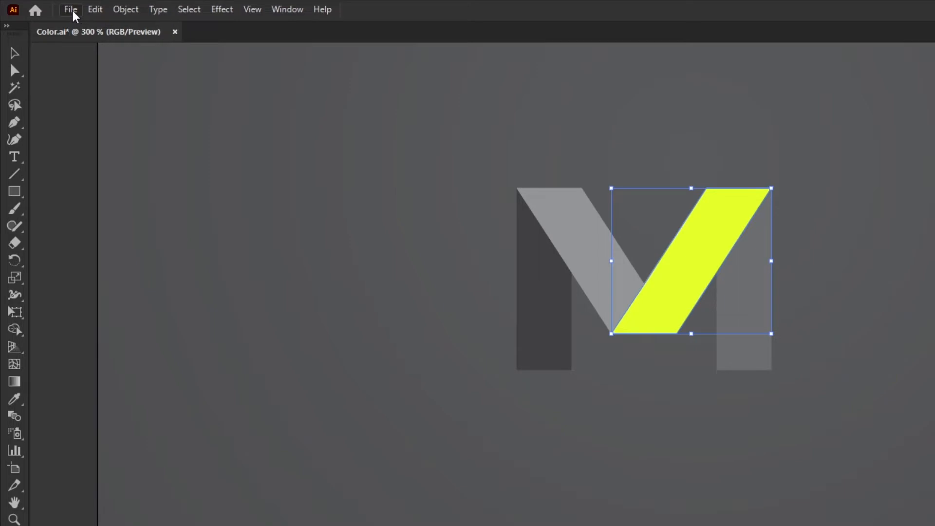
Check which color mode the document uses, without changing it.
click(71, 11)
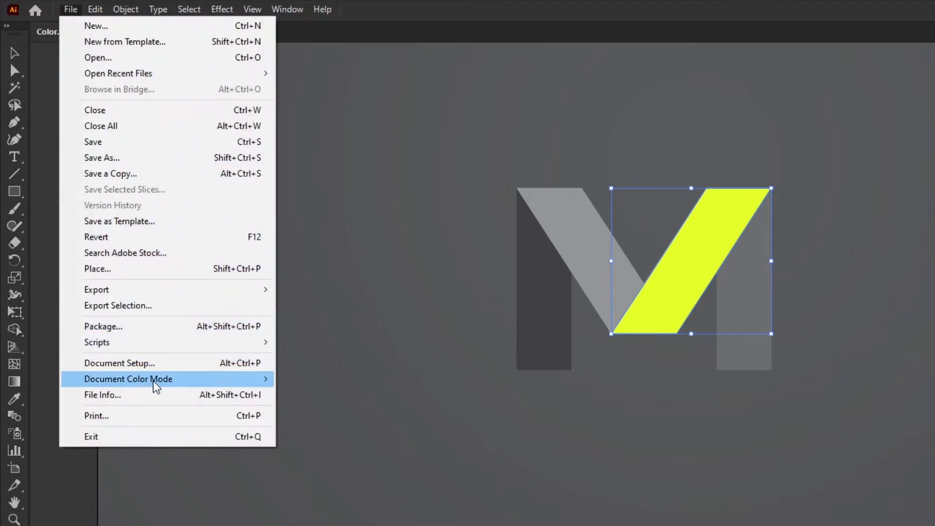
mouse_move(249, 388)
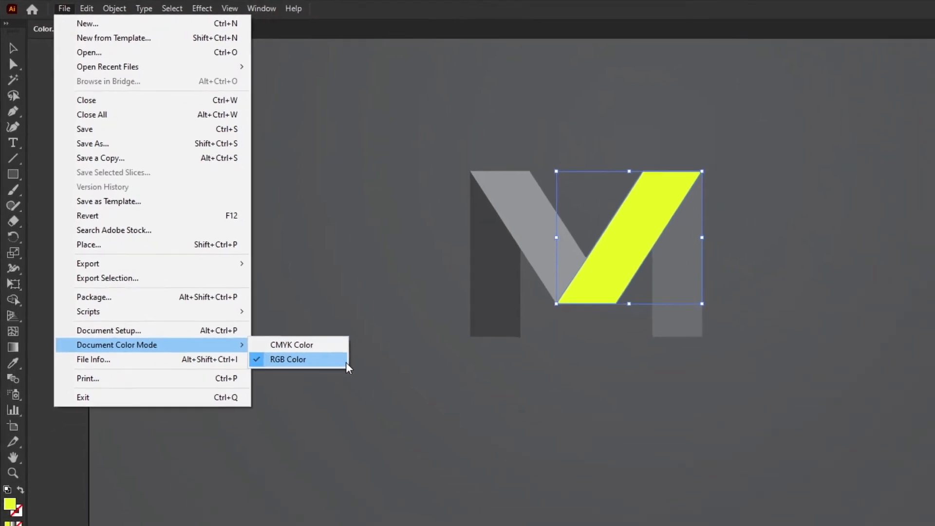
click(478, 10)
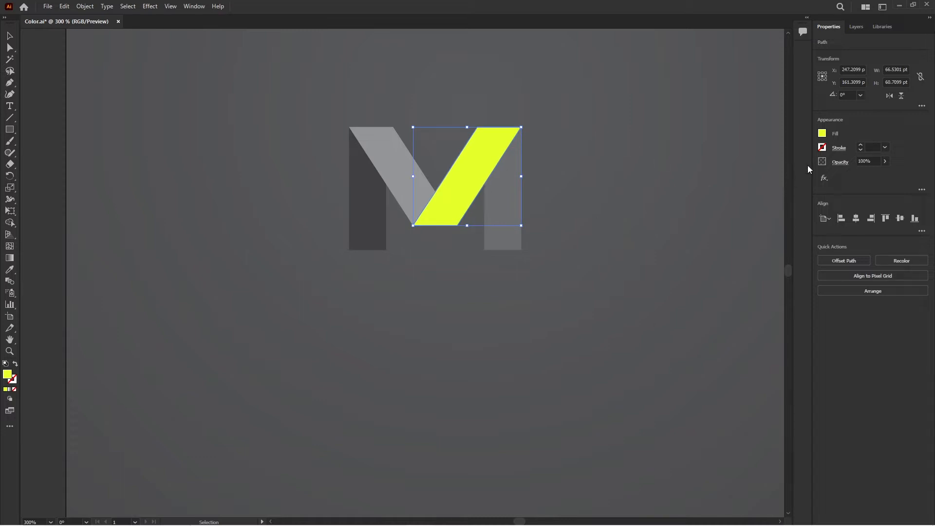
Switch the fill sliders to HSB and make the yellow diagonal pink with hue 340°, saturation about 83.5% and brightness about 95%.
click(822, 135)
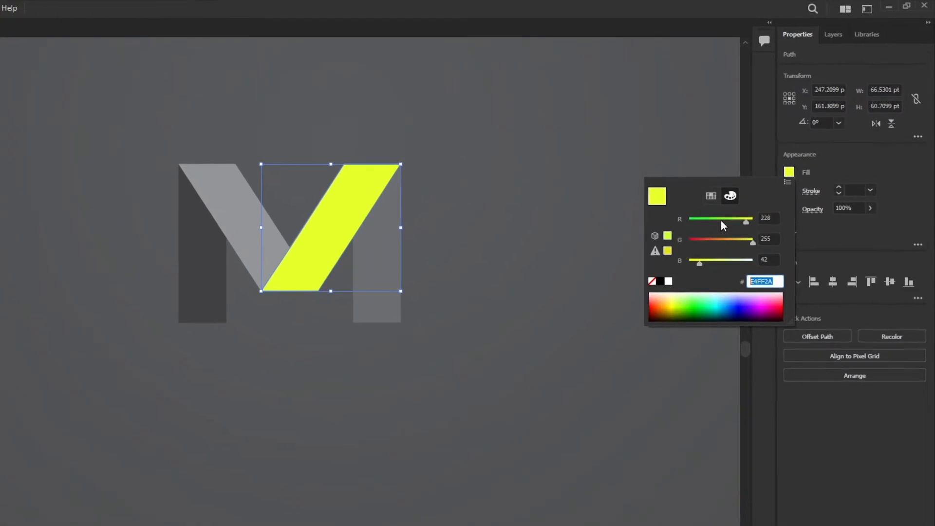
click(788, 181)
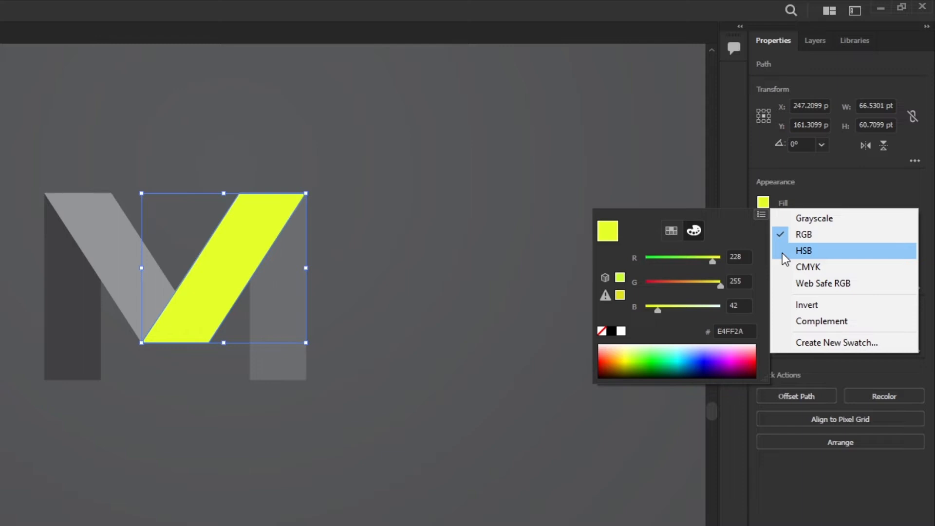
click(782, 253)
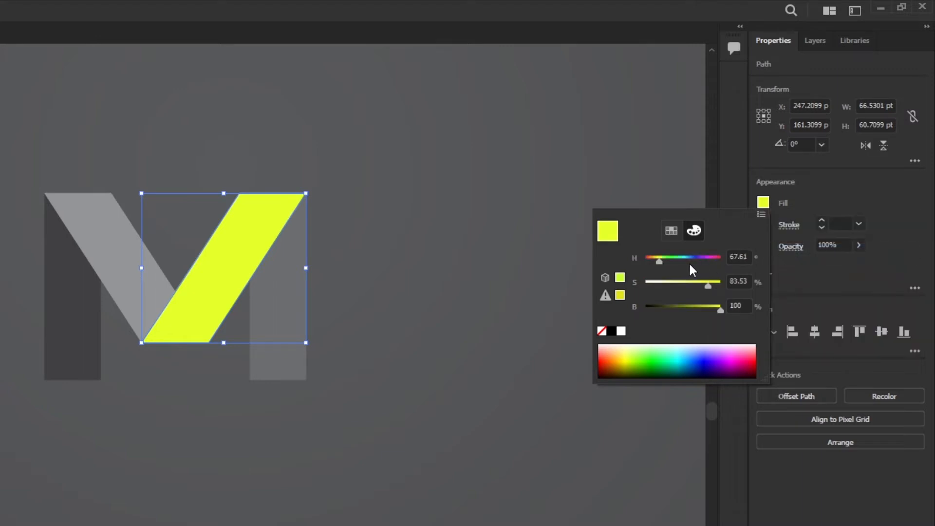
mouse_move(661, 261)
mouse_down()
mouse_move(700, 265)
mouse_move(662, 267)
mouse_up()
drag(708, 285, 735, 316)
click(737, 361)
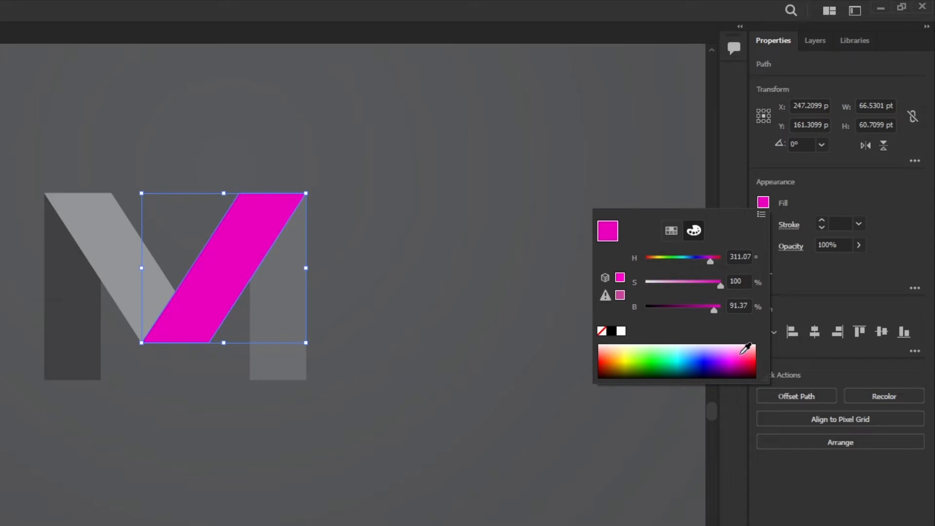
click(746, 349)
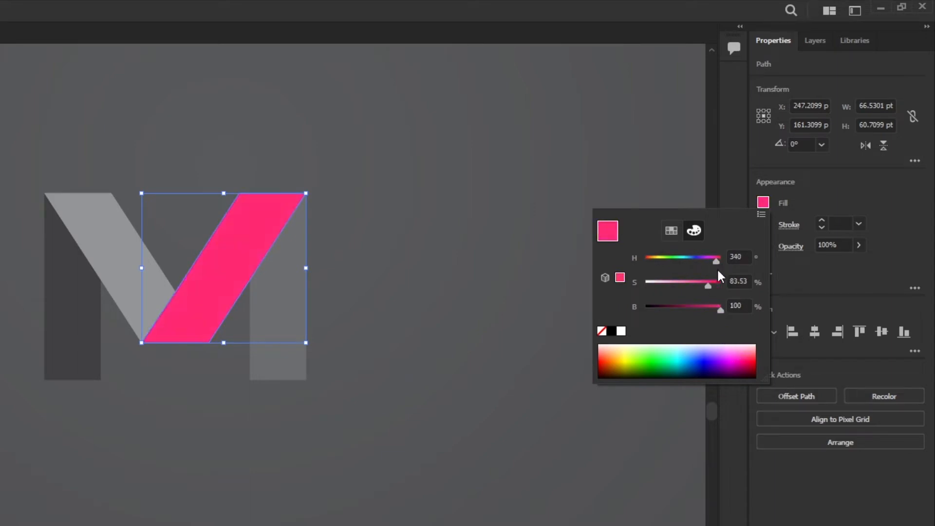
drag(717, 312, 714, 312)
Save the pink fill as a global process color swatch named M Pink.
click(671, 231)
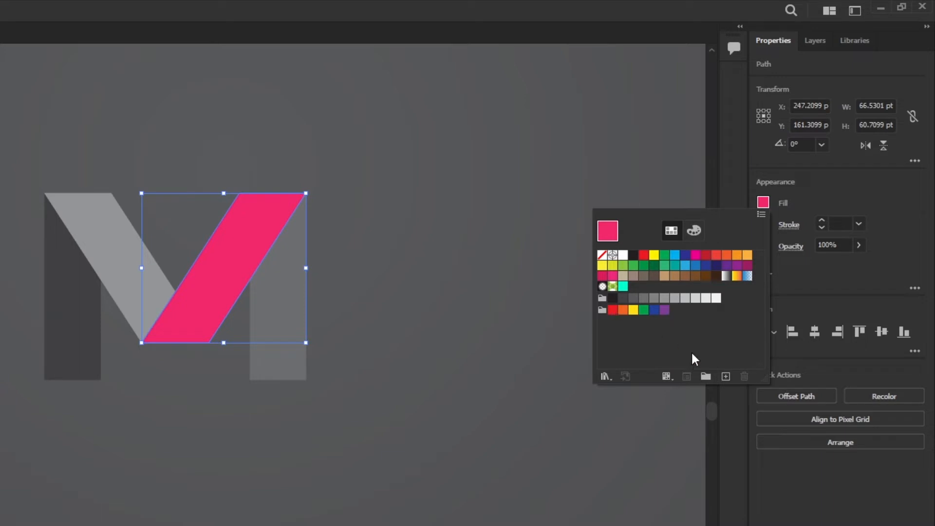
click(725, 377)
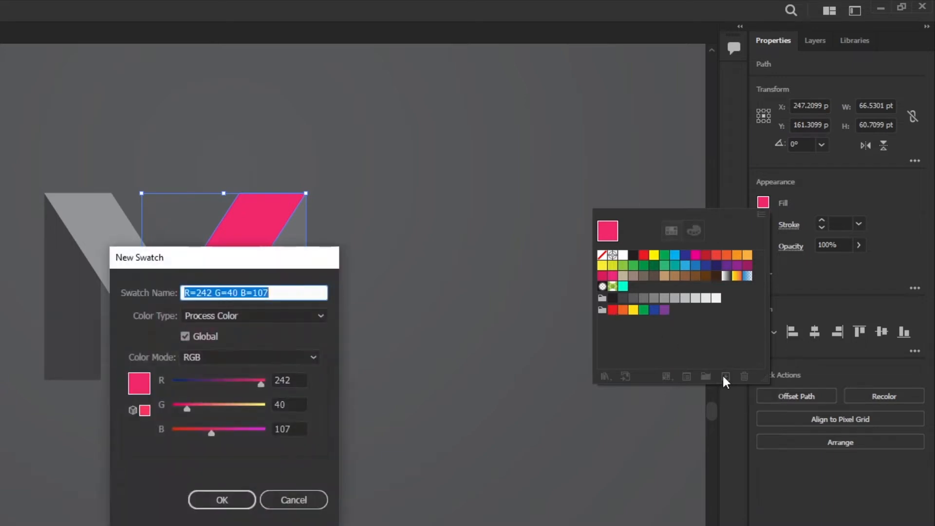
drag(245, 276, 479, 130)
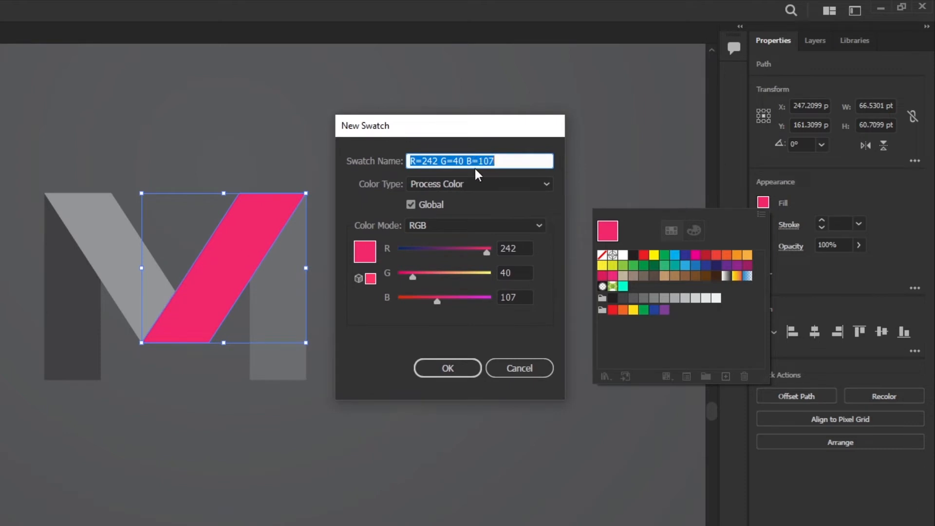
text(M Pink)
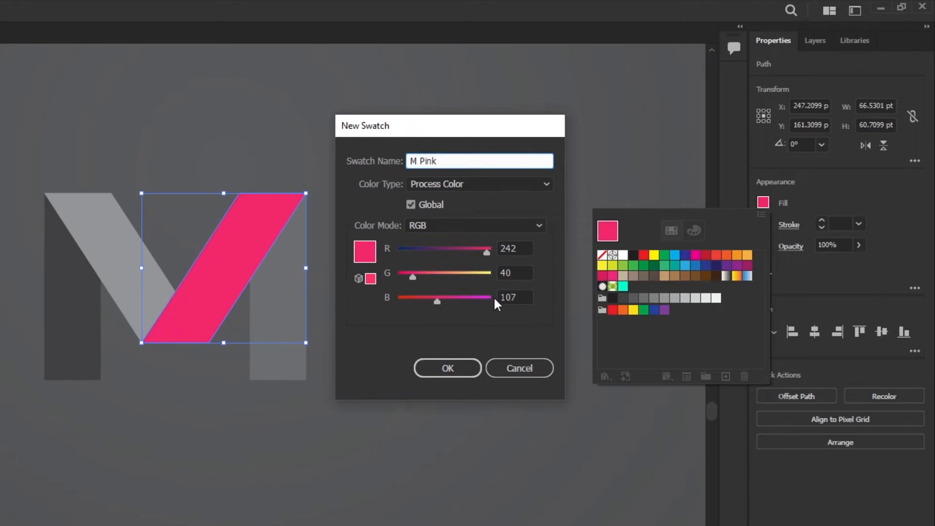
click(456, 367)
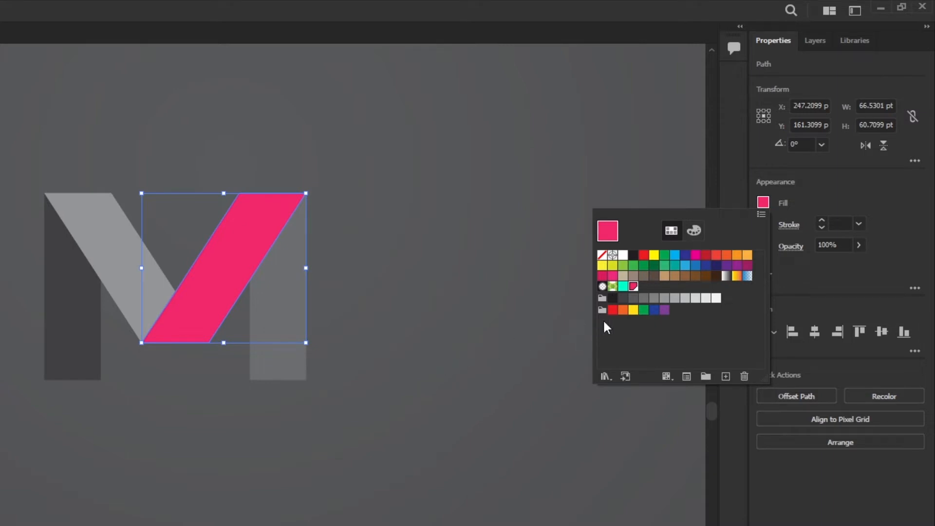
Fill the M logo's left gray diagonal with the M Pink swatch.
click(101, 247)
click(104, 244)
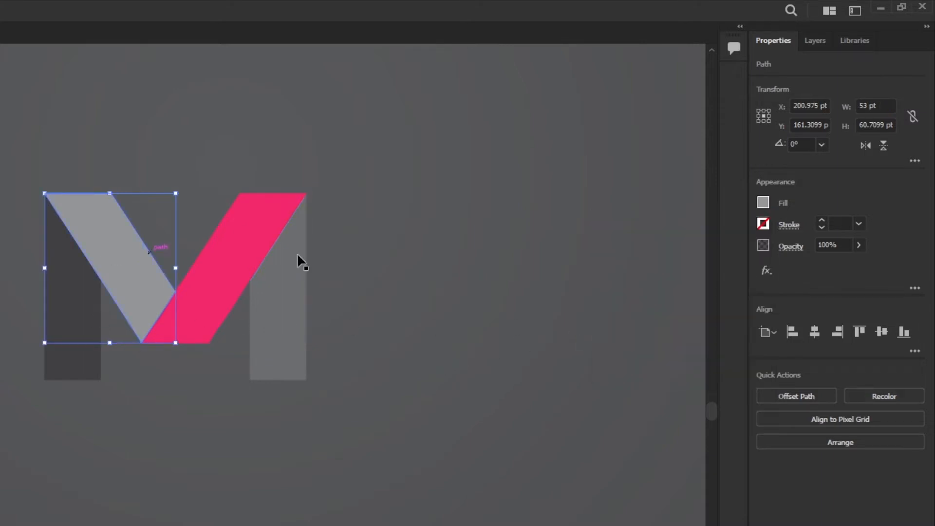
click(765, 204)
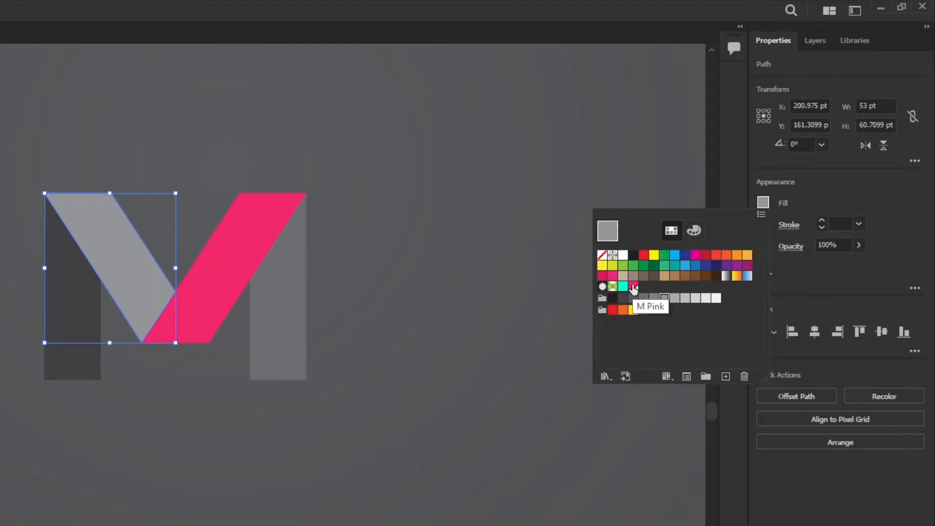
click(633, 287)
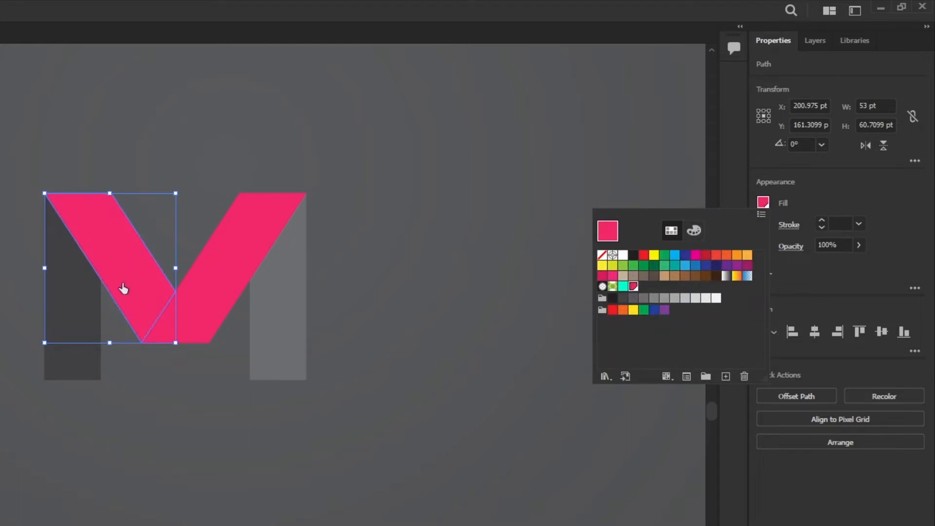
Convert the left diagonal's fill to HSB values and darken it to a brightness of 78.82%.
click(696, 230)
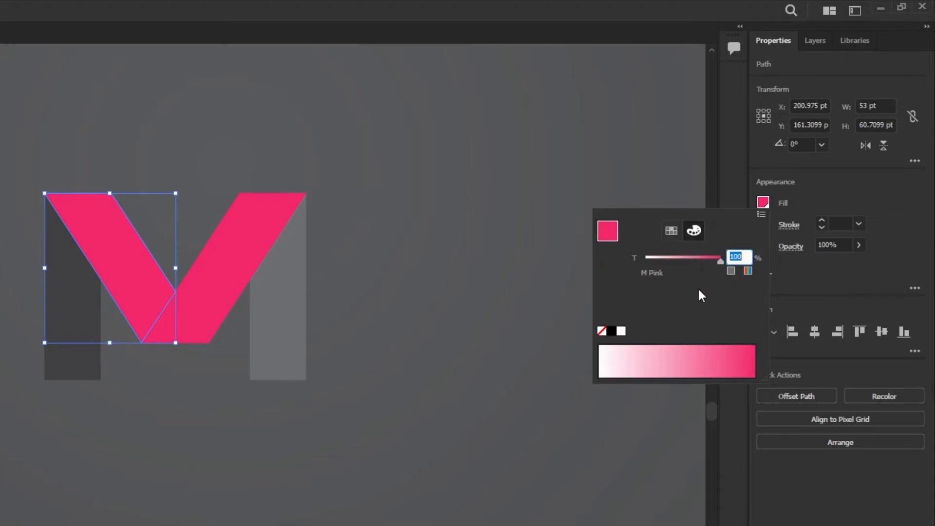
click(761, 215)
click(774, 248)
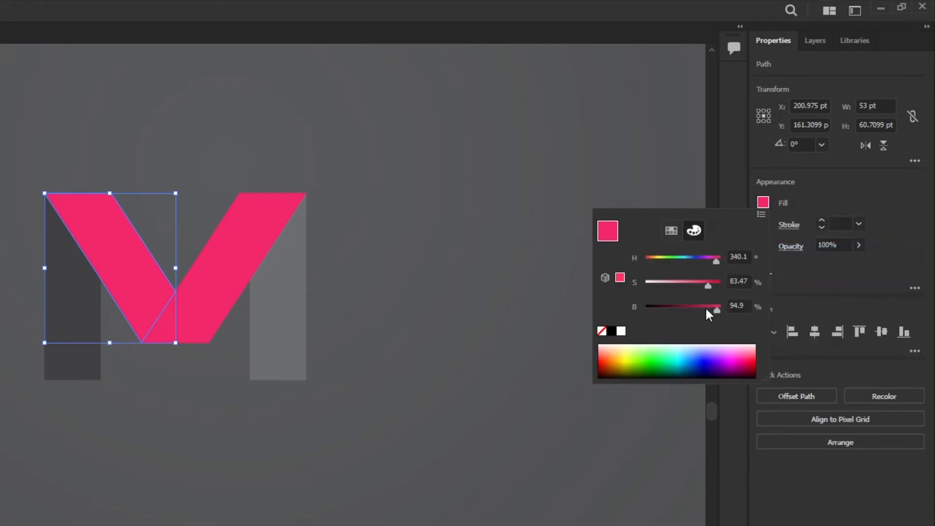
click(704, 308)
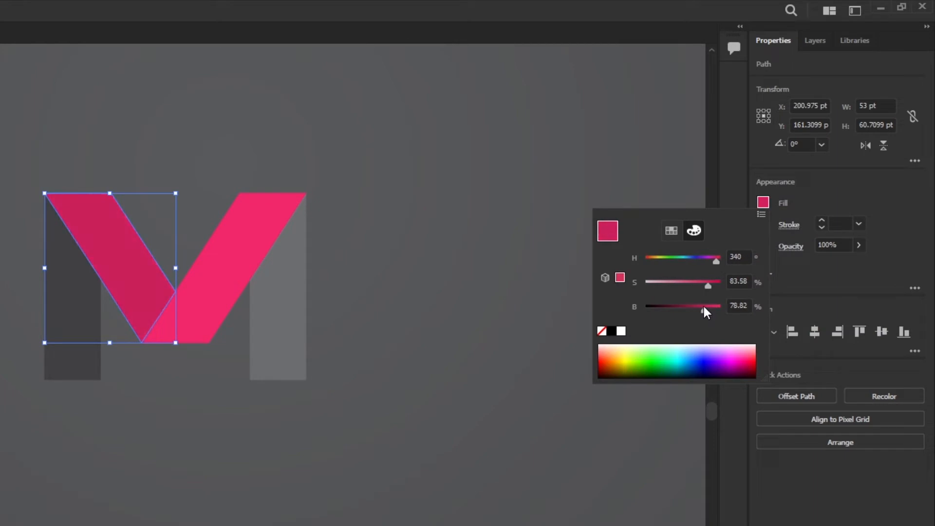
Fill the M logo's right vertical leg with the M Pink swatch.
click(299, 334)
click(283, 331)
click(764, 202)
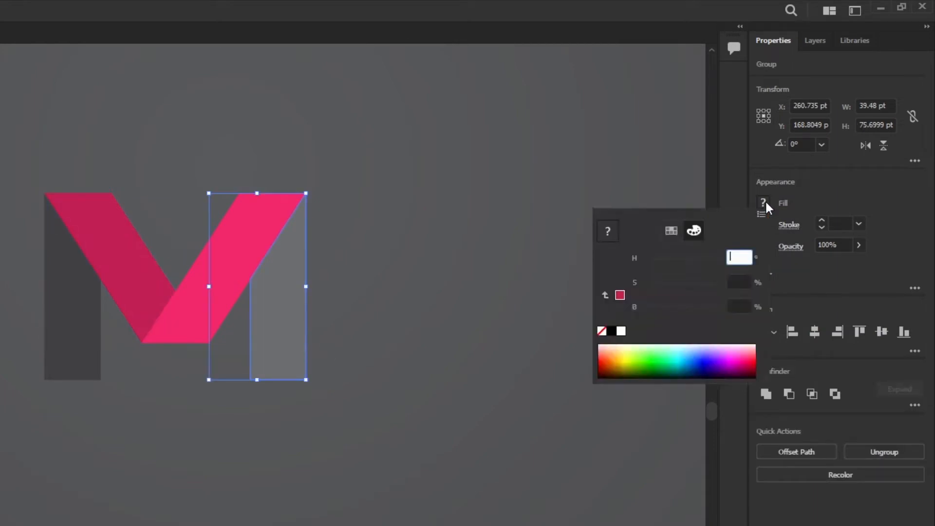
click(672, 231)
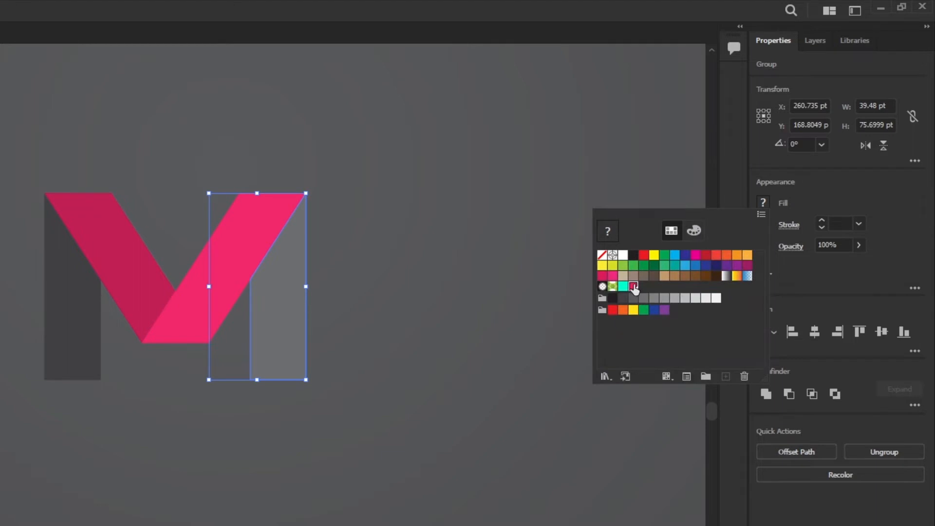
click(634, 287)
Convert the M logo's right vertical leg fill to HSB values and darken it to a brightness of 72.16%.
click(694, 231)
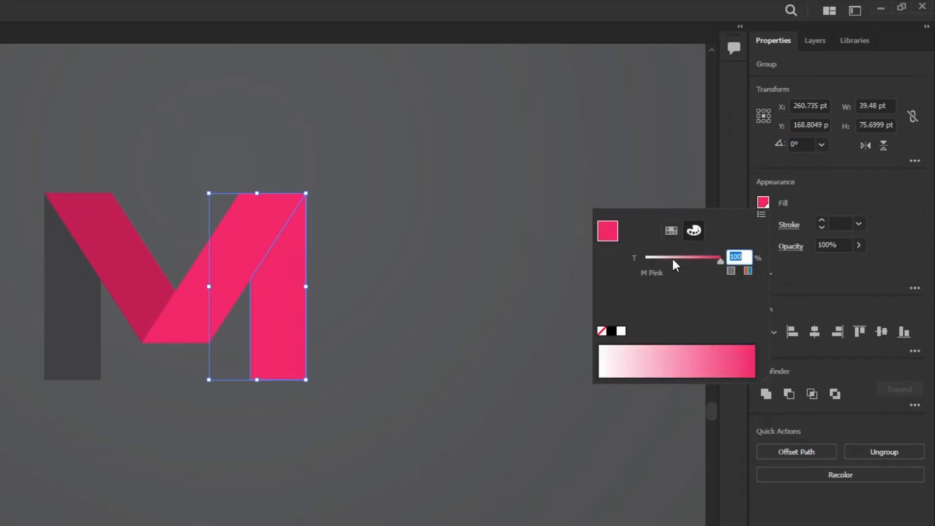
click(671, 231)
click(696, 231)
click(761, 214)
click(799, 251)
drag(698, 307, 700, 308)
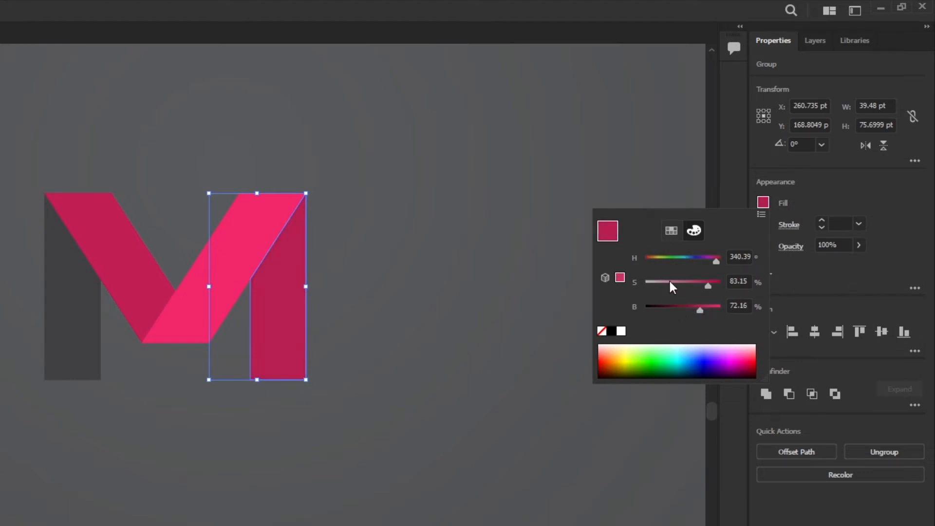
Fill the M logo's dark gray left vertical leg with the M Pink swatch.
click(92, 309)
click(92, 309)
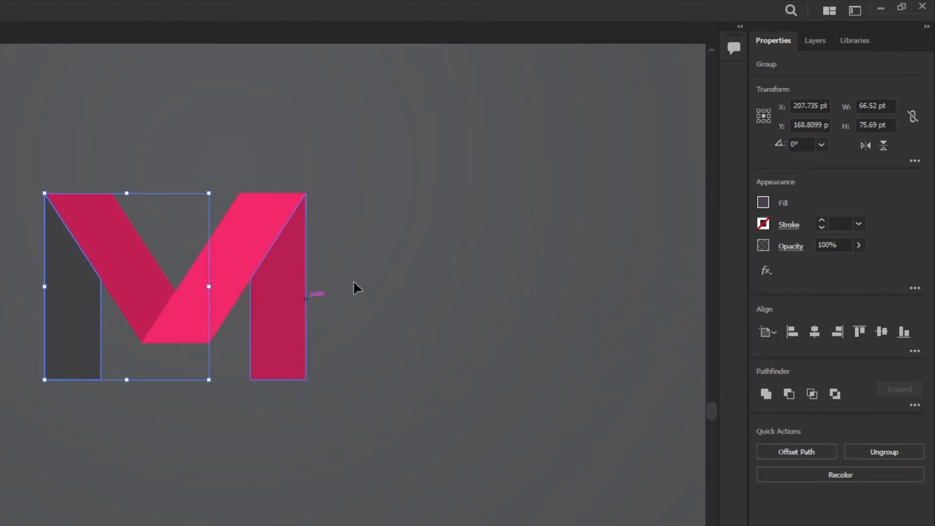
click(763, 202)
click(672, 229)
click(622, 296)
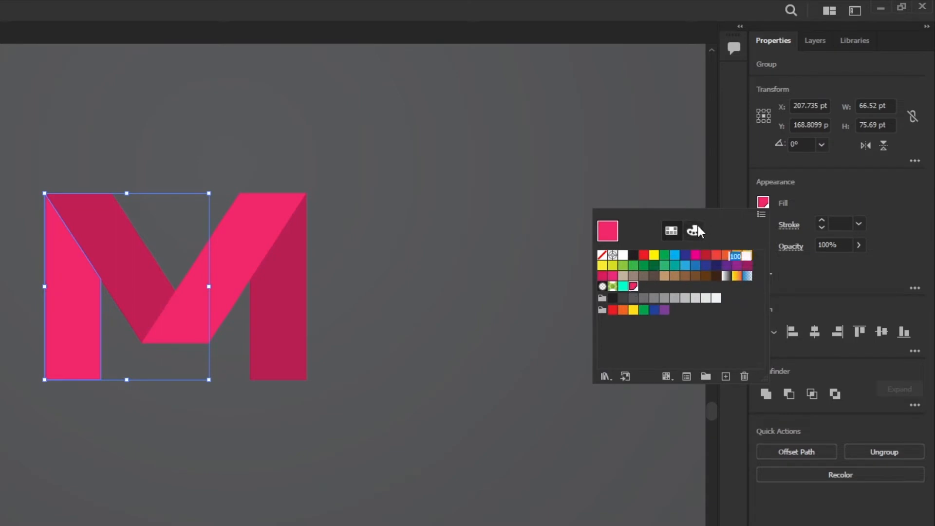
Convert the left vertical leg's fill to HSB values and darken it to a brightness of 32.94%.
click(693, 230)
click(761, 215)
click(799, 246)
click(676, 307)
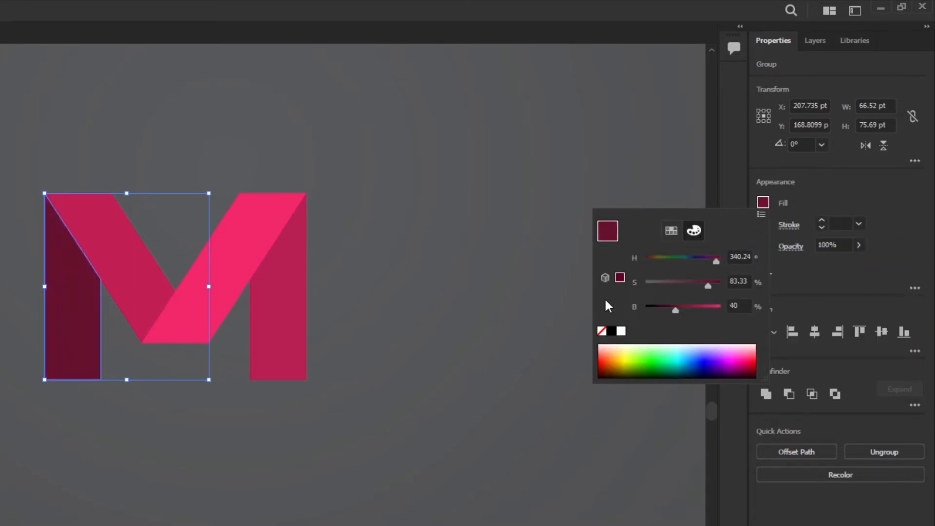
click(670, 308)
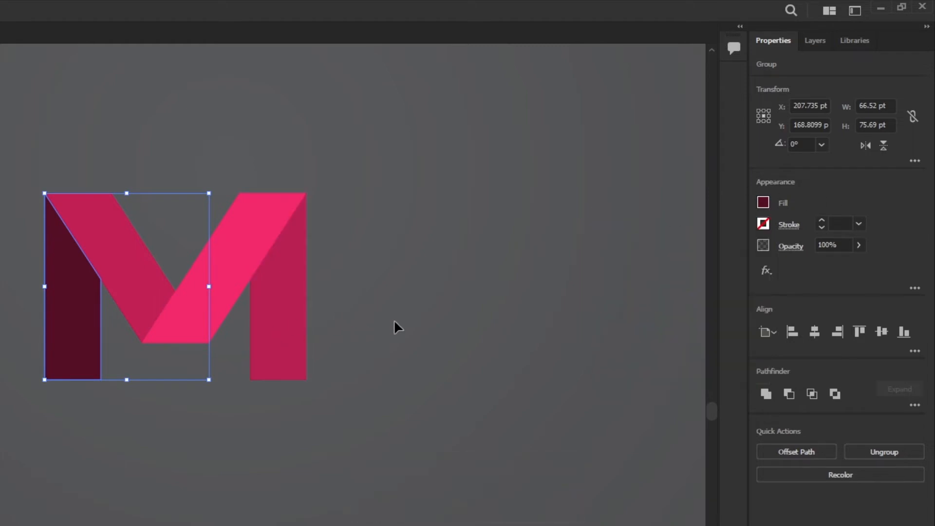
click(415, 371)
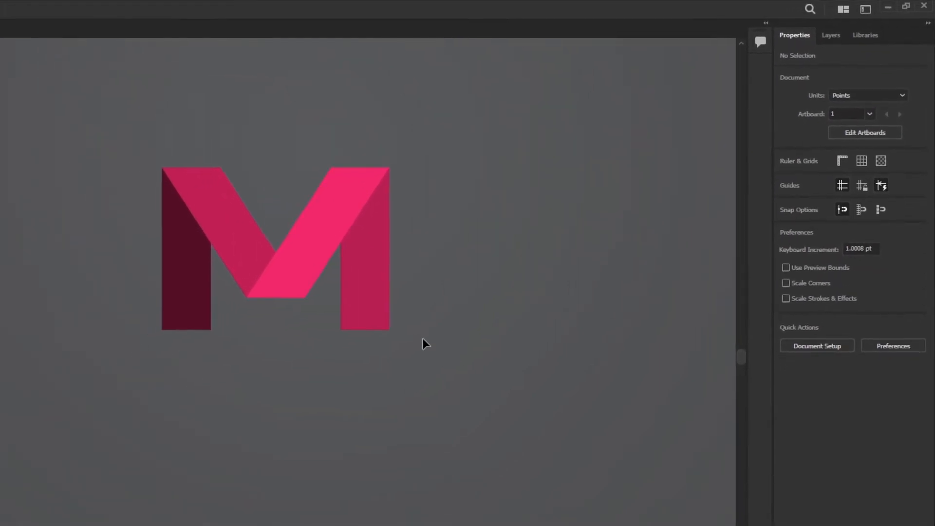
Copy the whole M logo and place the duplicate well to its right at the same height.
drag(492, 262, 220, 254)
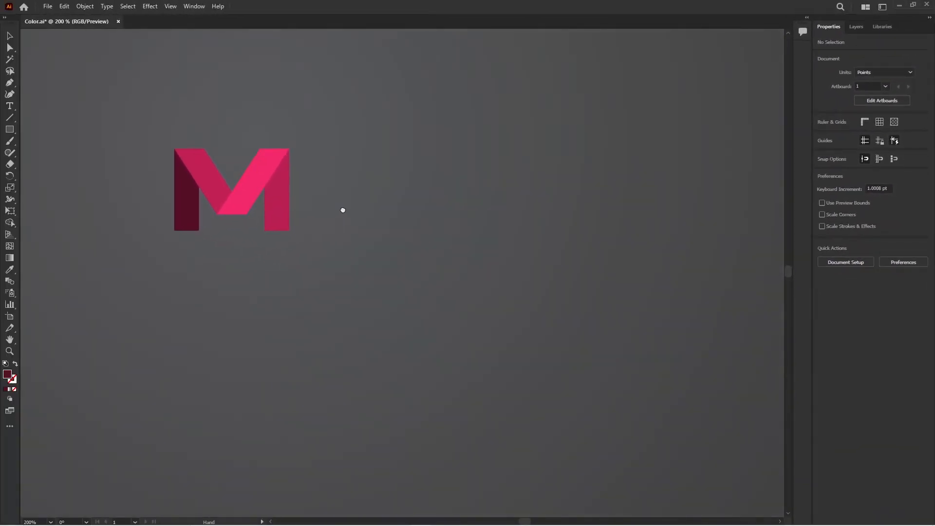
key(ctrl+a)
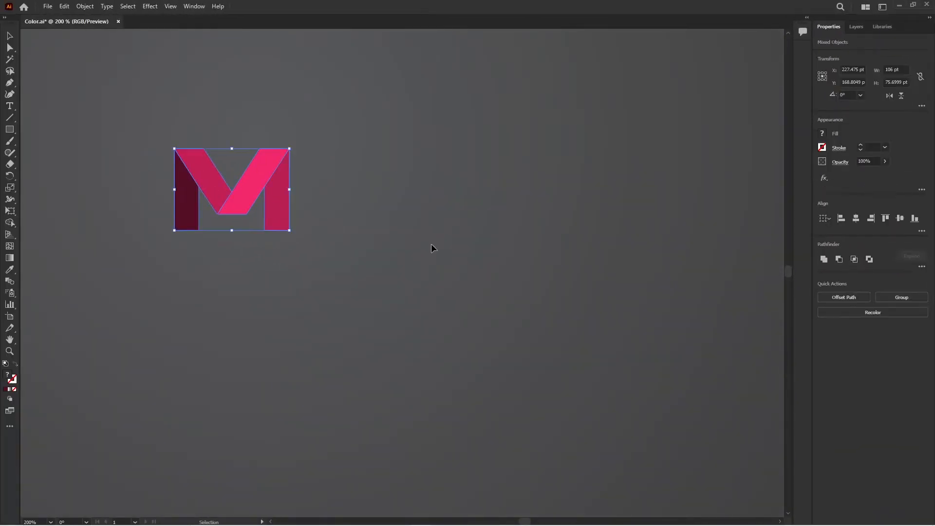
key(ctrl+c)
key(ctrl+v)
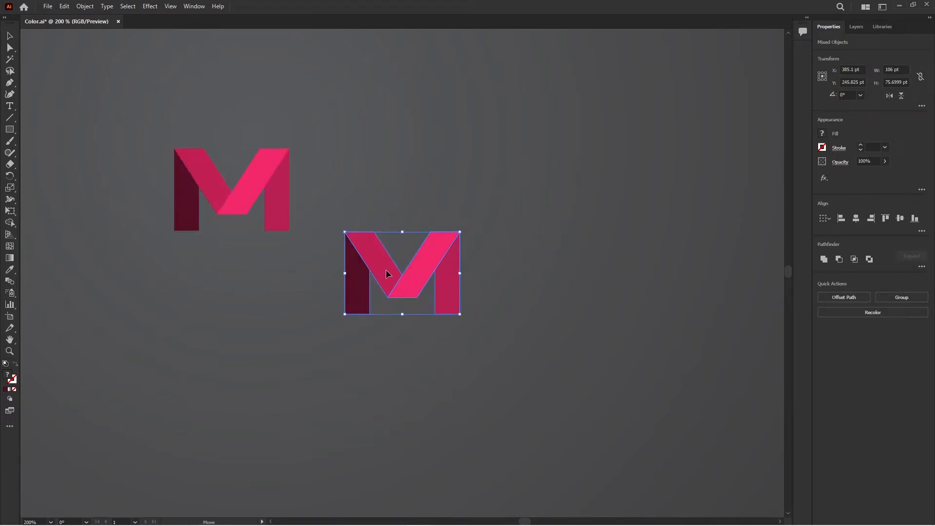
drag(387, 273, 676, 192)
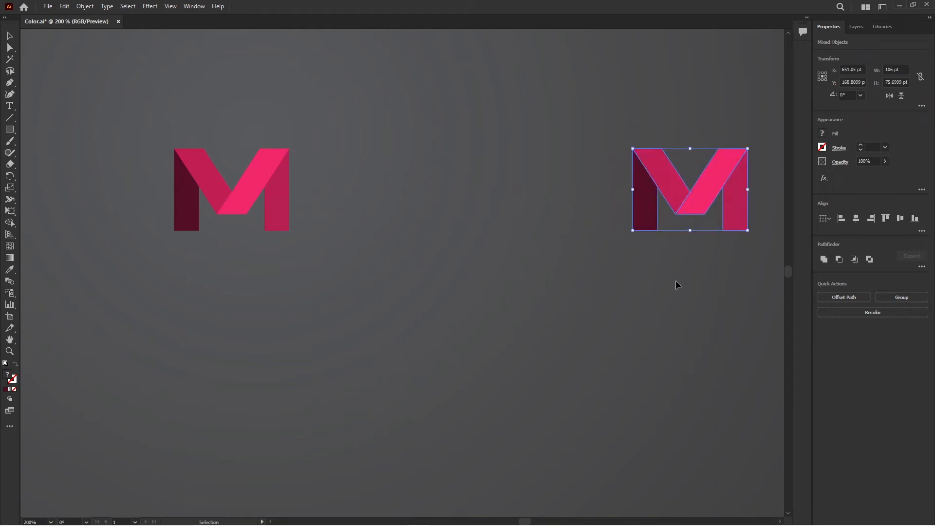
key(space)
drag(680, 280, 597, 278)
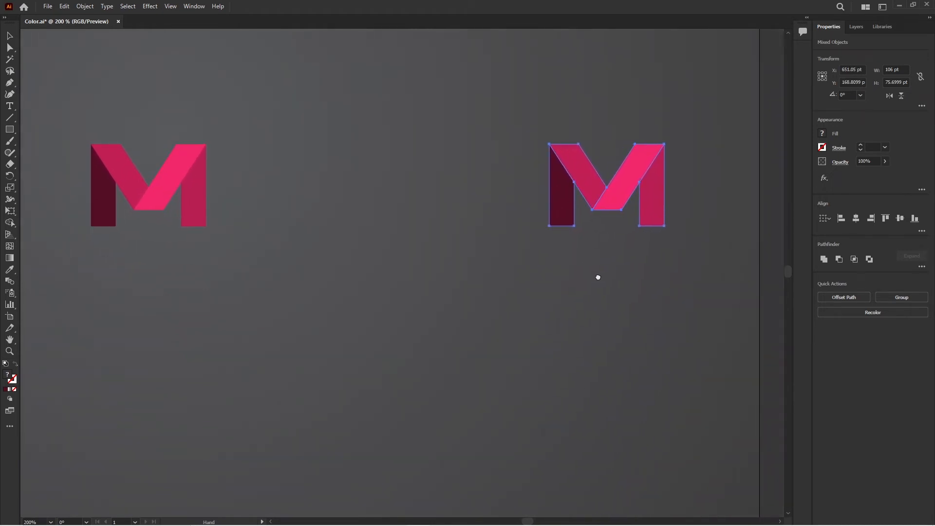
click(486, 209)
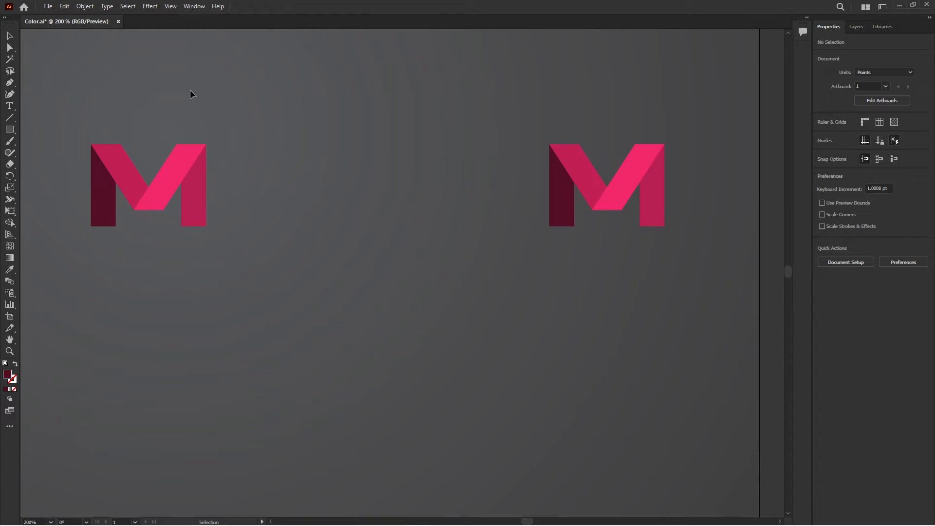
Show the Color Guide and open its list of harmony rules.
click(200, 8)
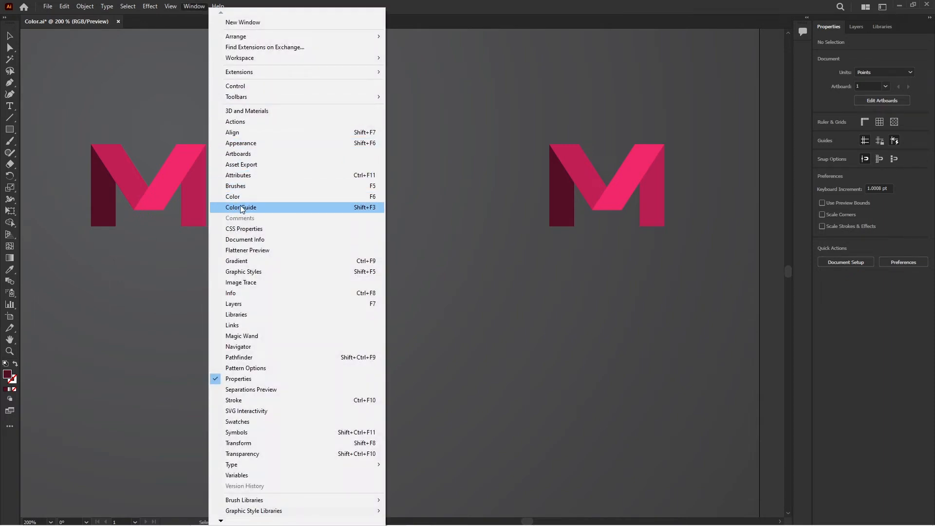
click(259, 197)
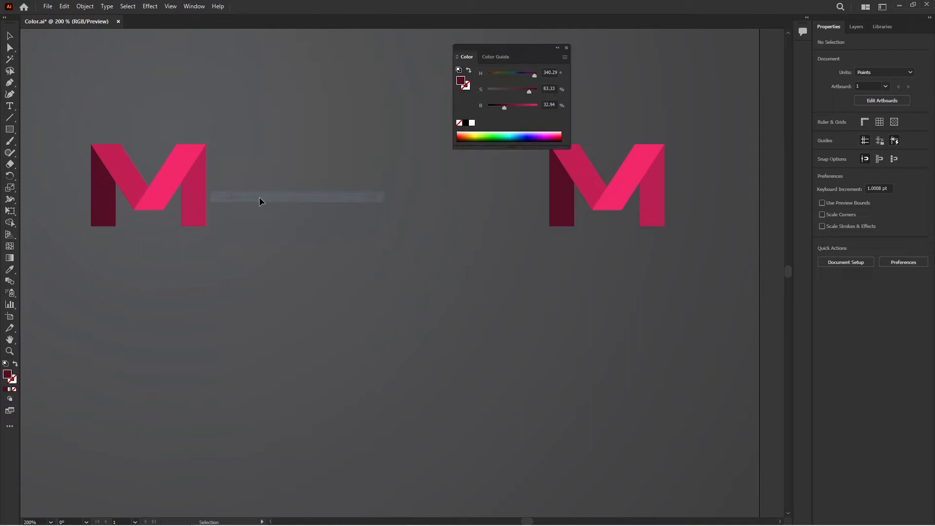
click(493, 57)
click(563, 73)
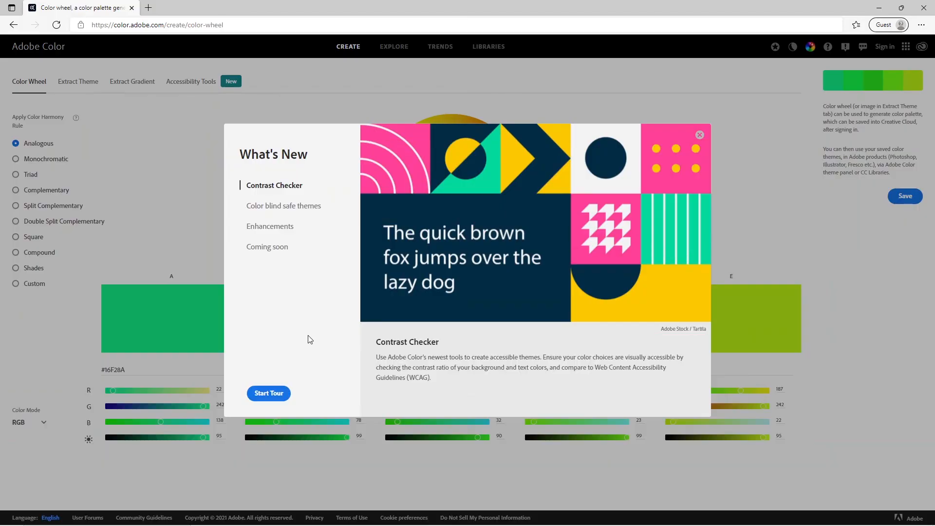
On the Adobe Color website, go through the accessibility tools tour and look at the Extract Theme page.
click(269, 393)
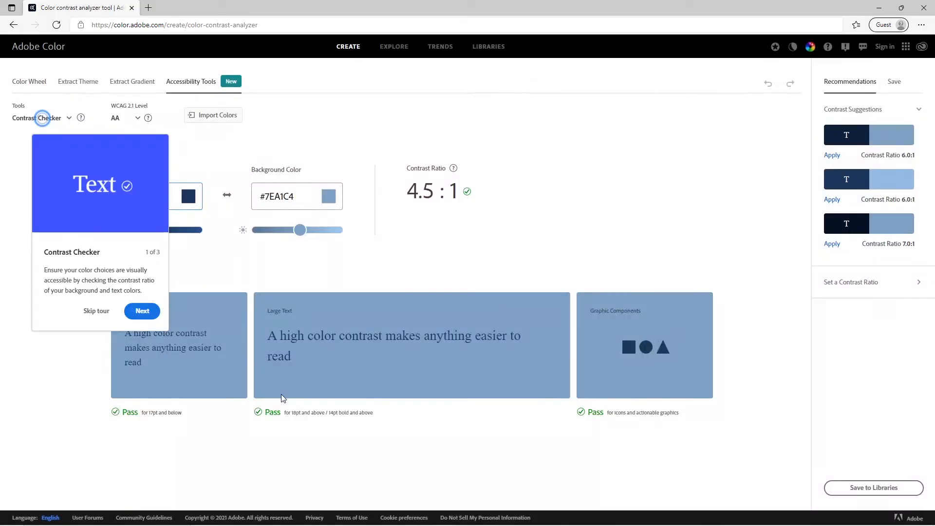
click(130, 313)
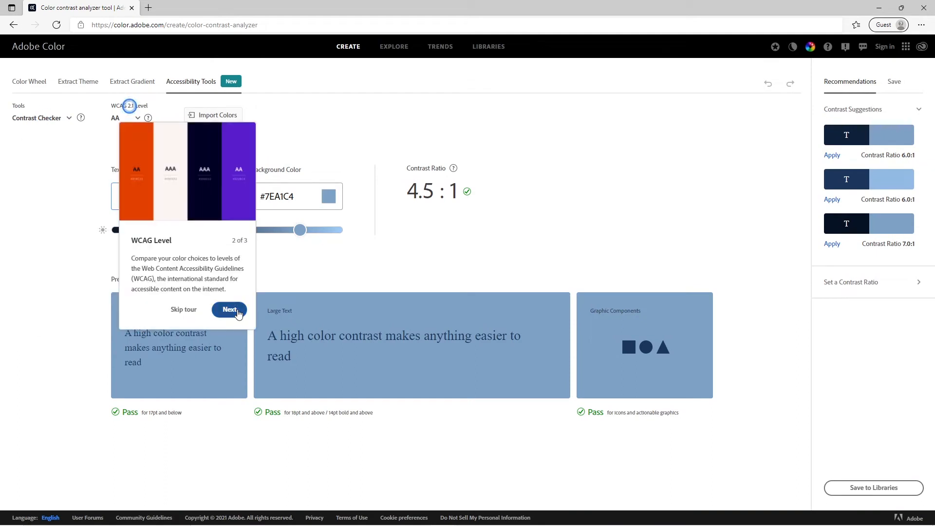
click(239, 315)
click(526, 373)
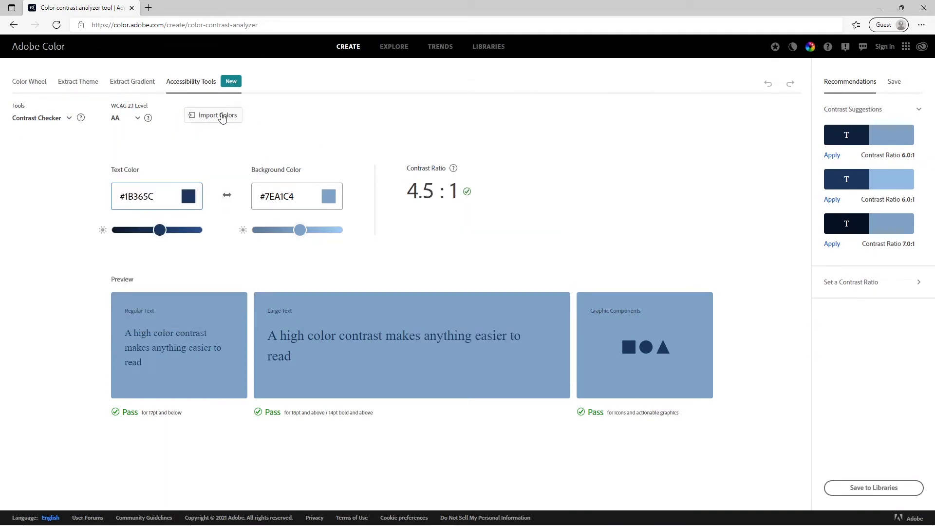
click(77, 85)
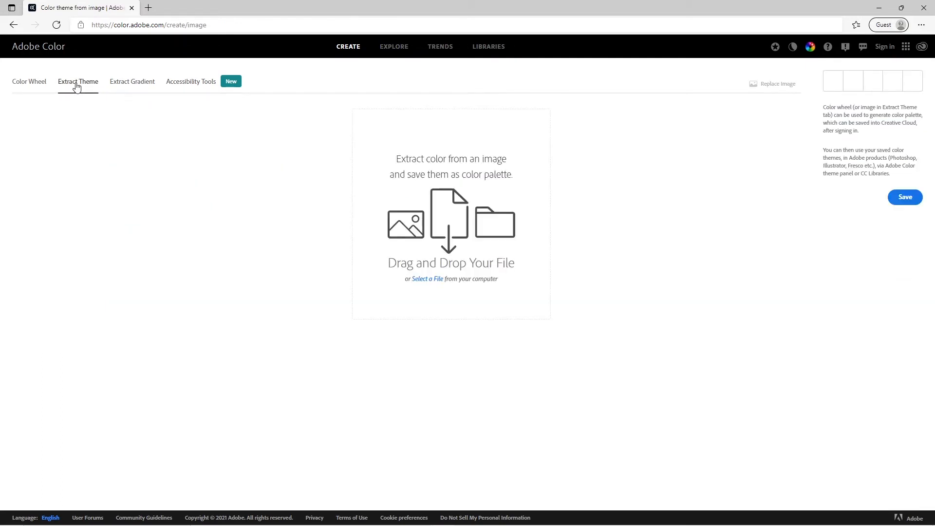
Preview the Monochromatic, Triad and Complementary harmony rules on the color wheel, returning from the sign-in page.
click(37, 84)
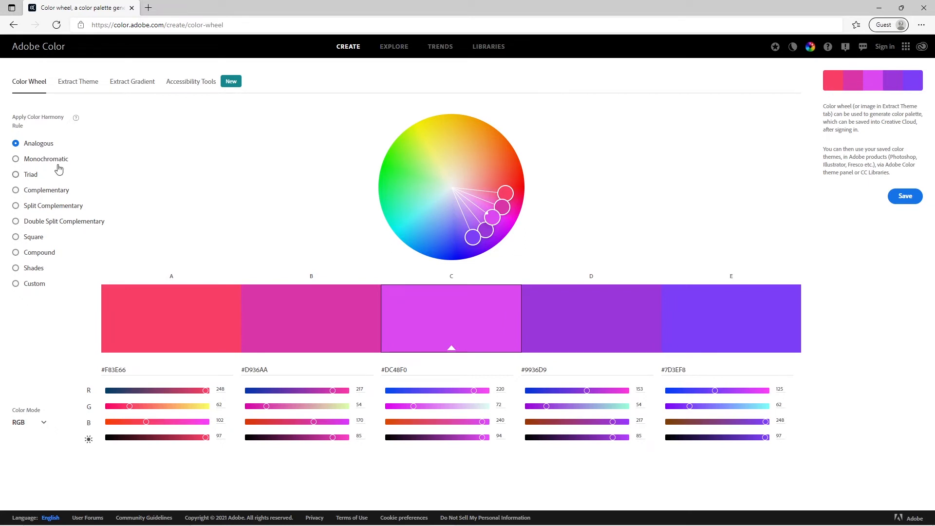
click(43, 160)
click(34, 178)
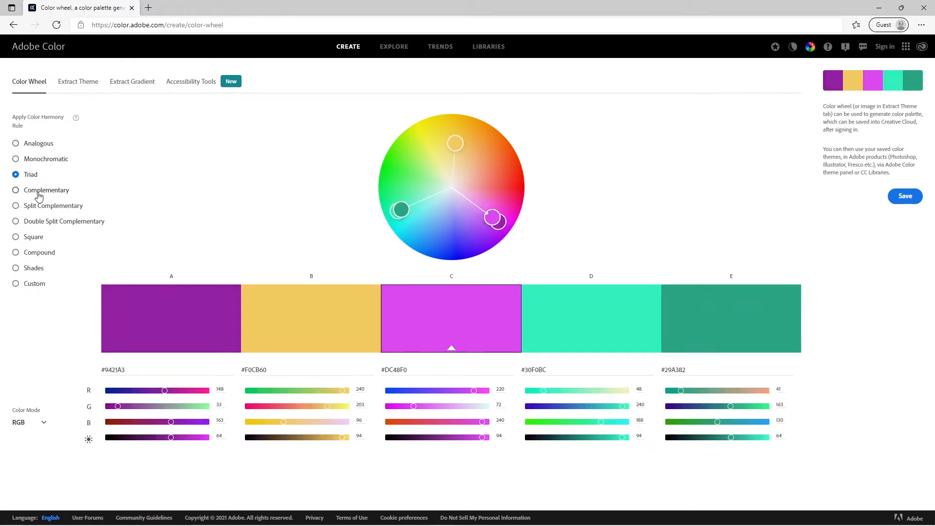
click(36, 192)
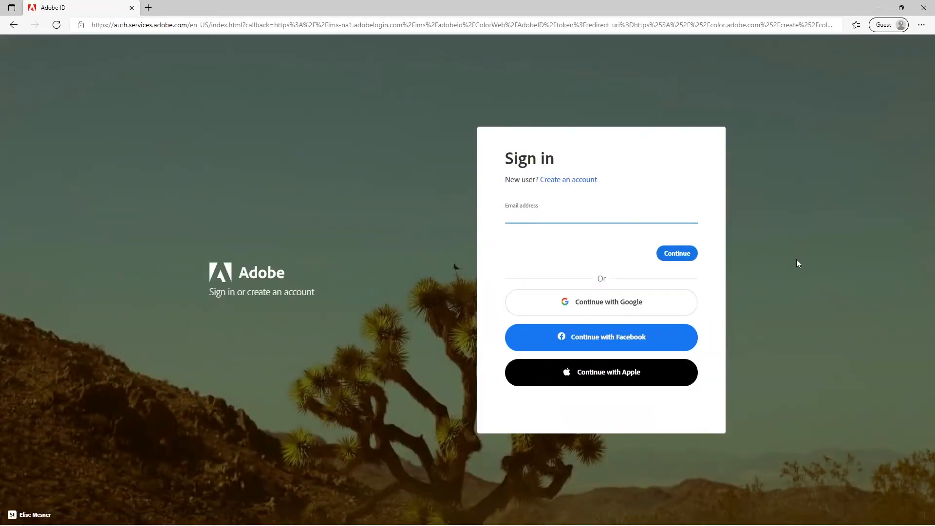
key(alt+Left)
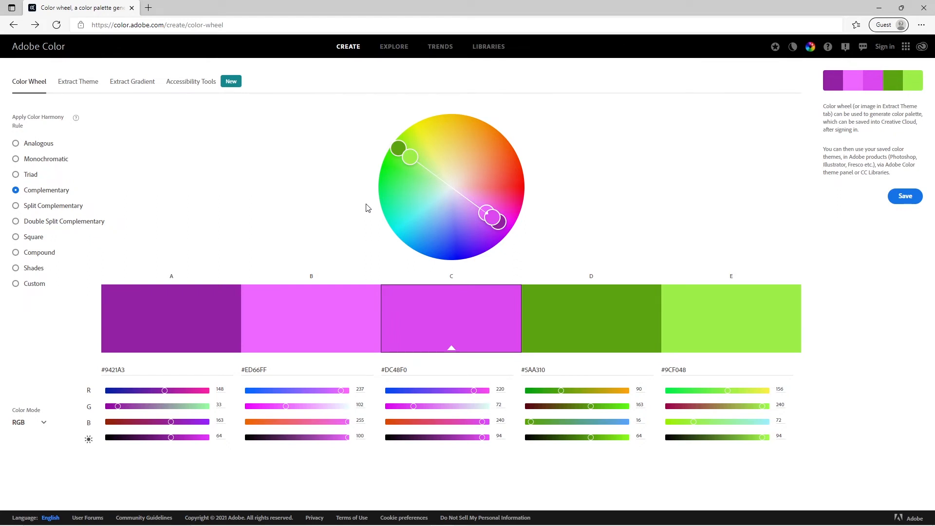
Preview the Split Complementary, Square, Compound, Shades and Custom rules and look at the available color modes.
click(30, 206)
click(30, 237)
click(30, 253)
click(30, 268)
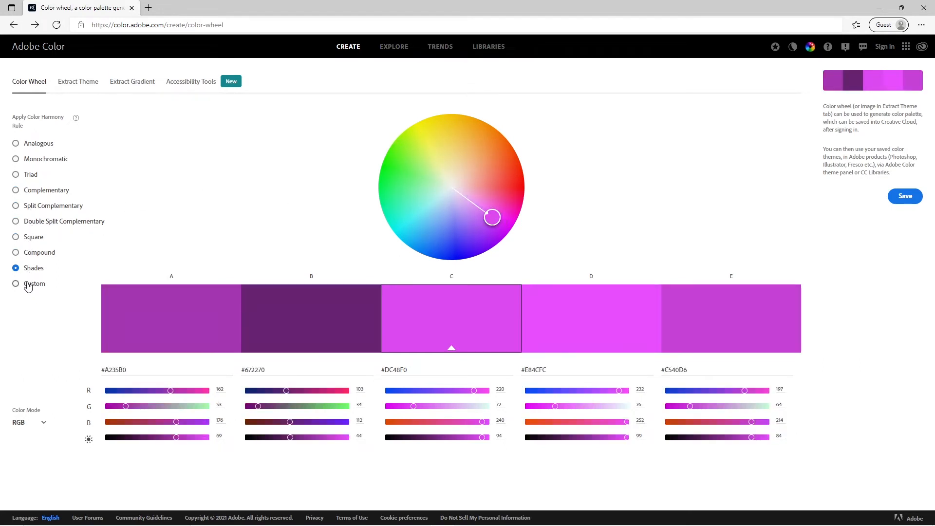
click(30, 283)
click(45, 424)
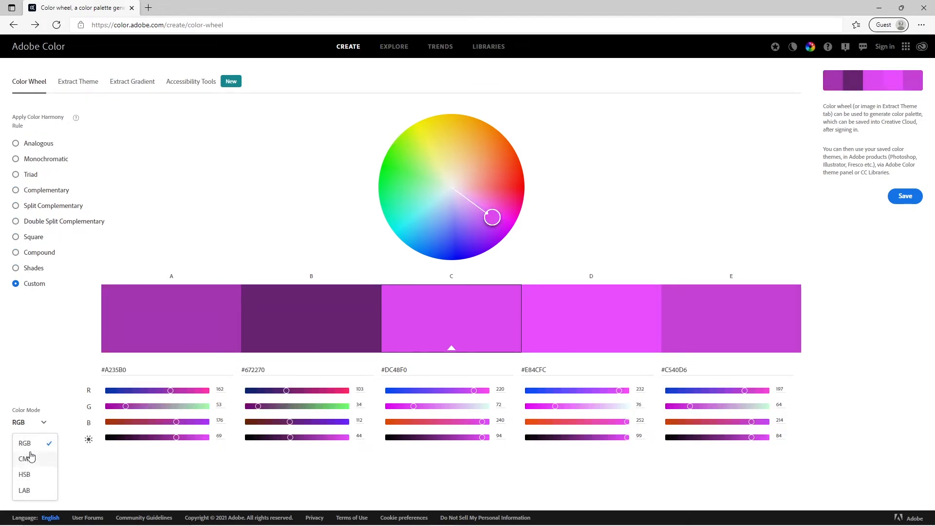
click(44, 425)
Compare the Analogous, Monochromatic, Triad and Complementary harmonies once more on the color wheel.
click(32, 145)
click(30, 160)
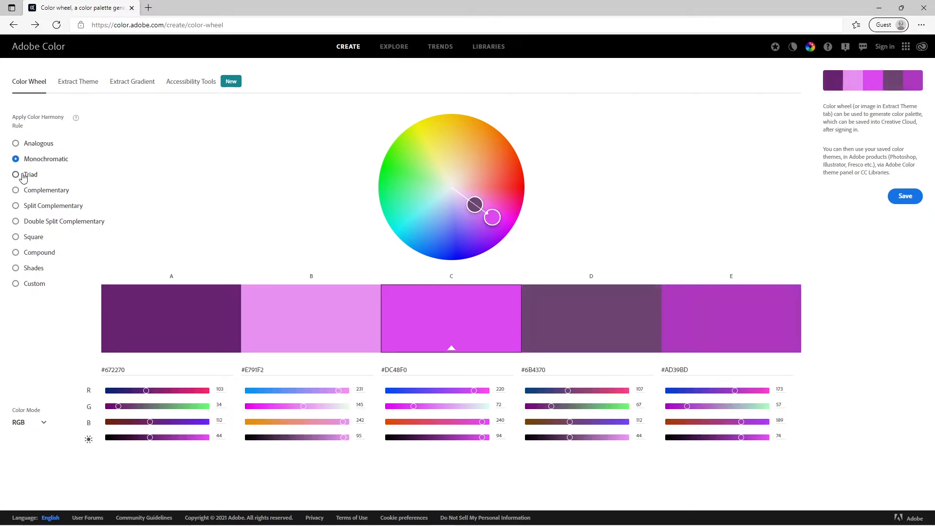
click(23, 174)
click(19, 190)
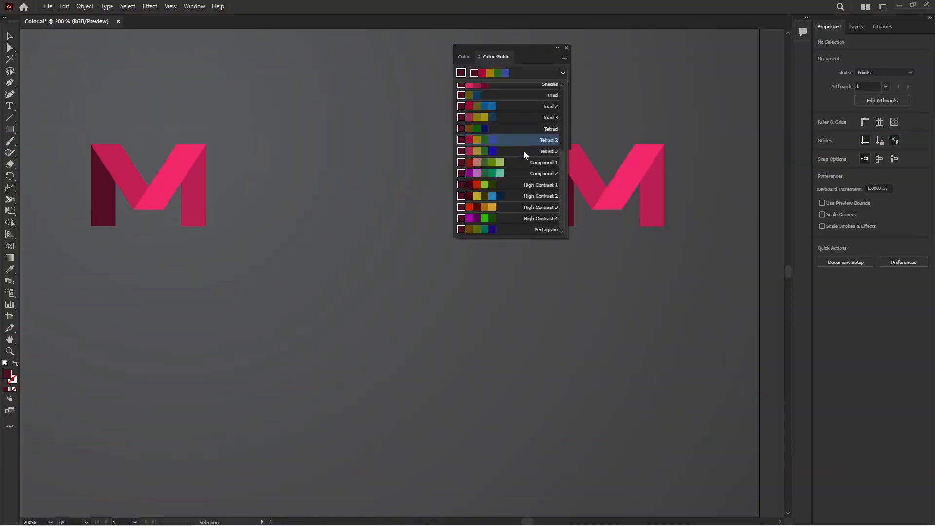
Back in Illustrator, move the Color Guide to the right of the copied M logo.
click(524, 151)
drag(537, 48, 742, 258)
scroll(603, 229, up, 1)
drag(603, 229, 387, 315)
drag(732, 256, 641, 102)
Choose the Compound 1 harmony rule in the Color Guide and save its colors as a swatch group.
click(639, 130)
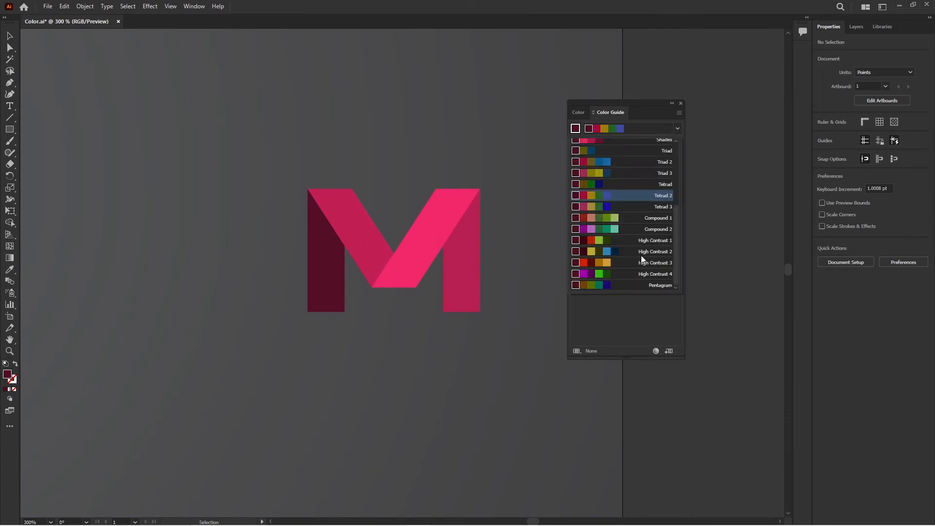
click(676, 126)
click(677, 129)
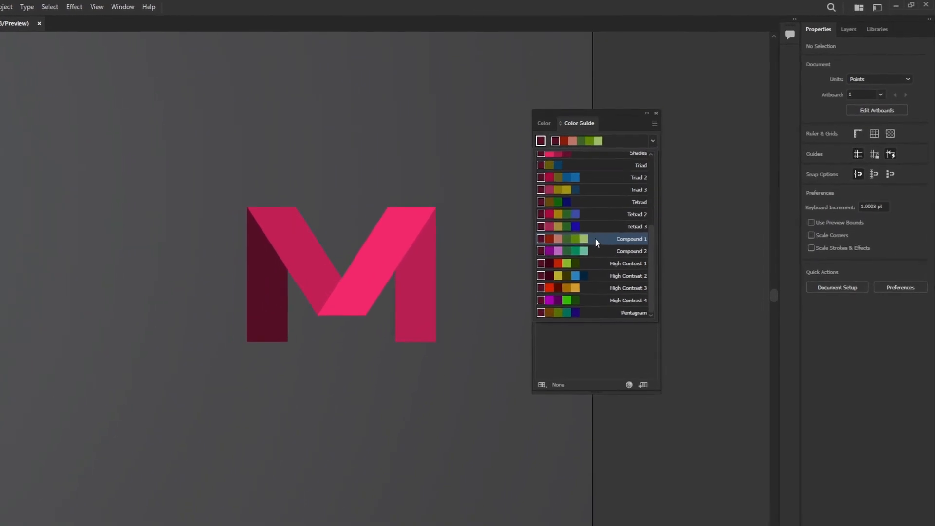
click(595, 238)
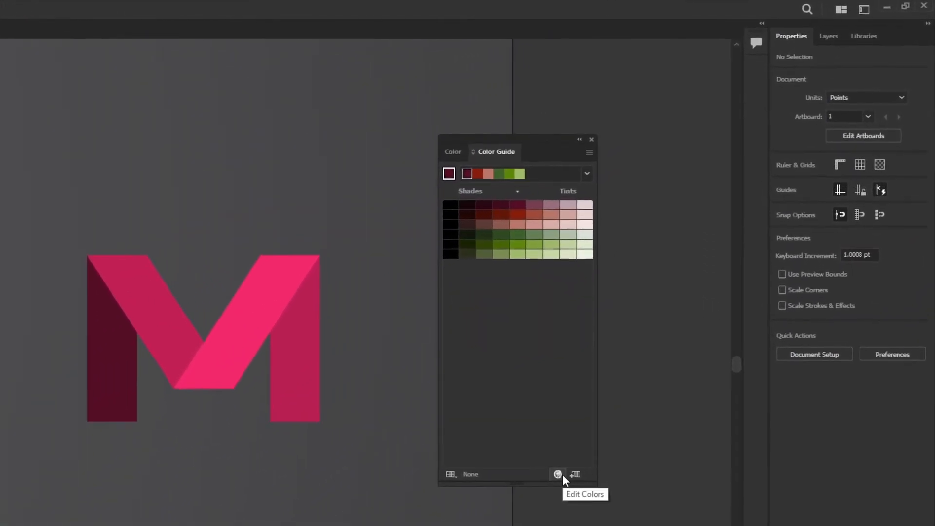
click(568, 485)
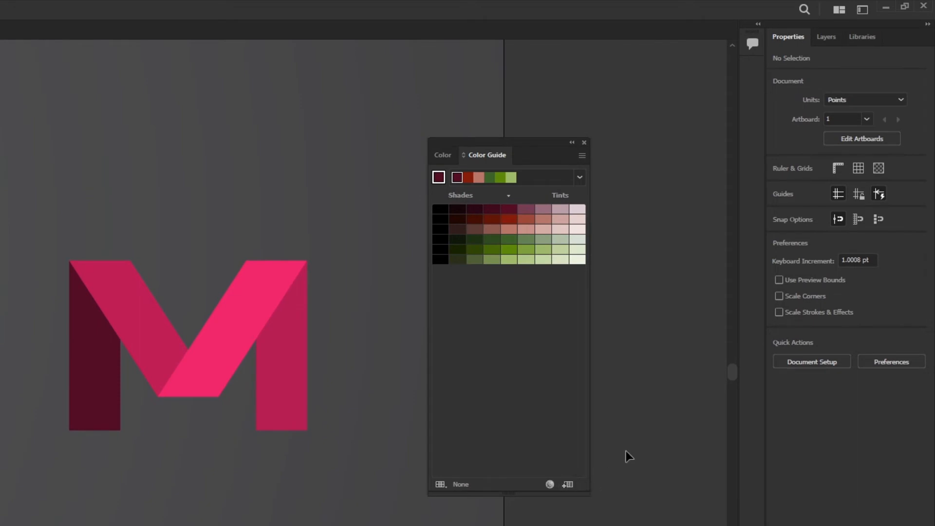
Delete the duplicate harmony color group from the document swatches and confirm the deletion.
click(140, 327)
click(782, 185)
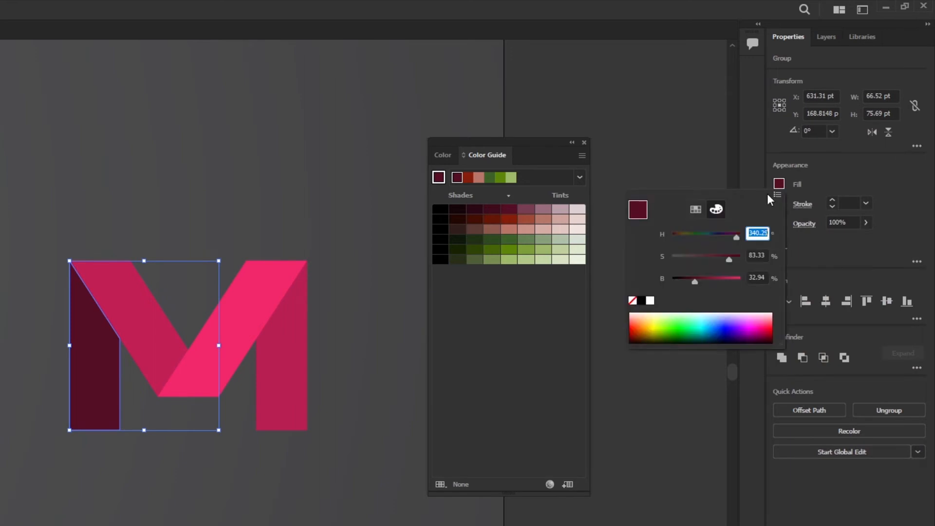
click(696, 209)
click(265, 334)
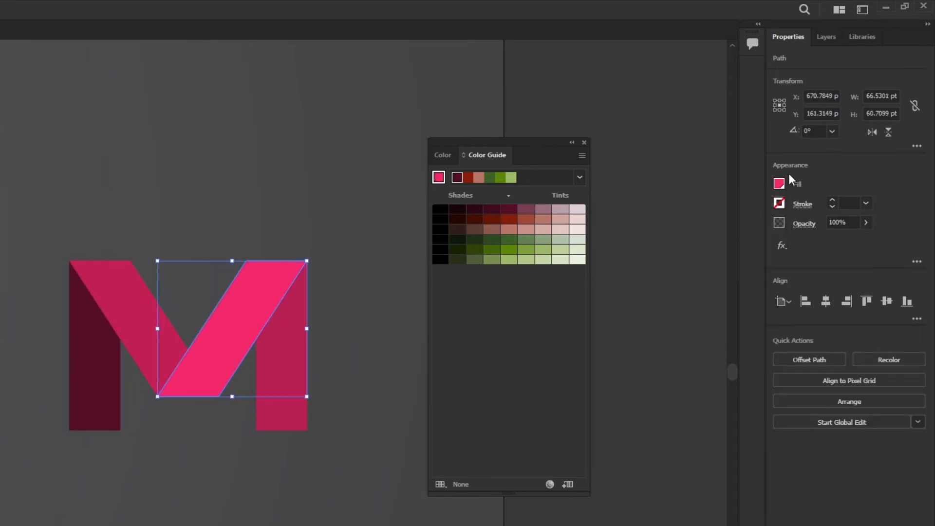
click(781, 185)
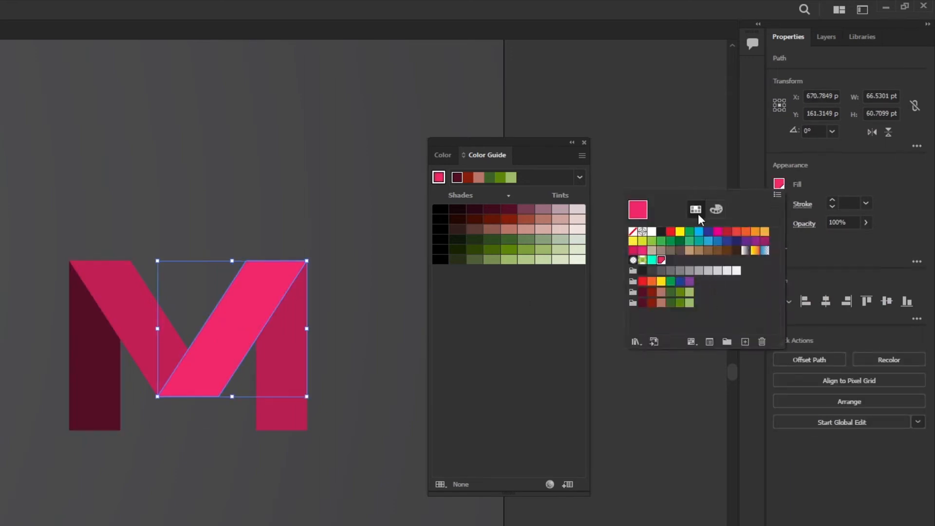
click(633, 302)
click(762, 342)
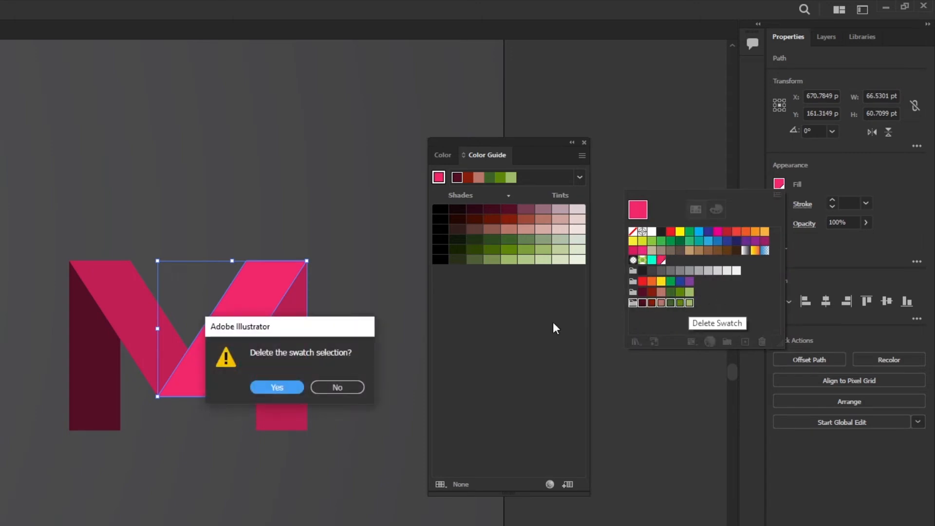
click(297, 389)
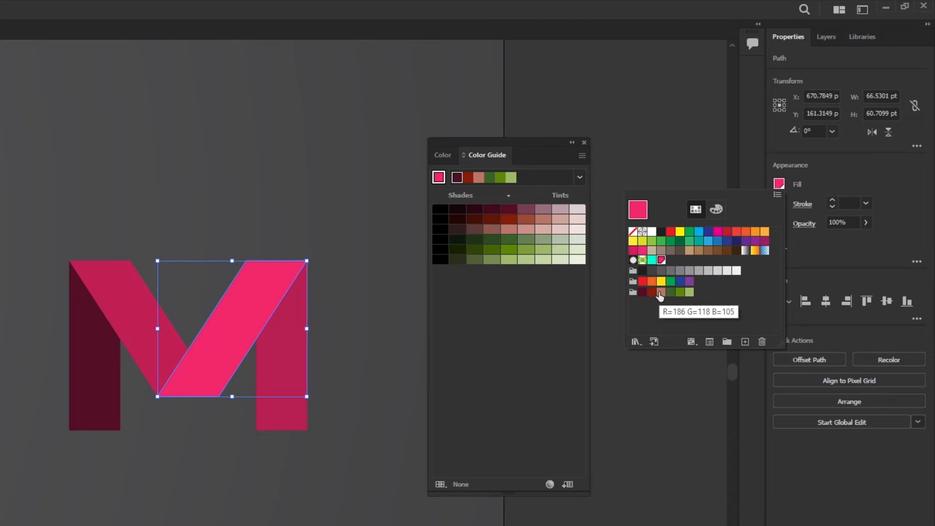
Fill the copied M's right diagonal with the harmony group's light green and its left leg with the group's dark red.
click(689, 292)
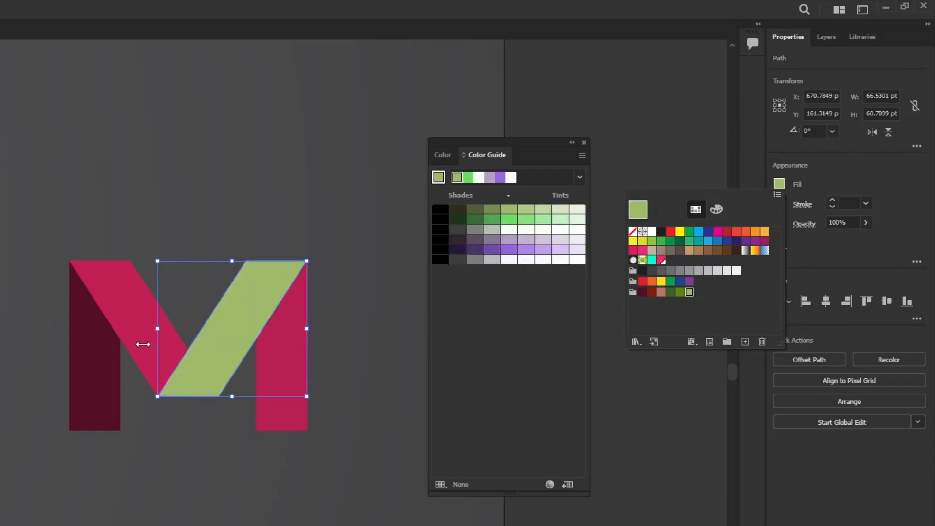
click(83, 394)
click(87, 397)
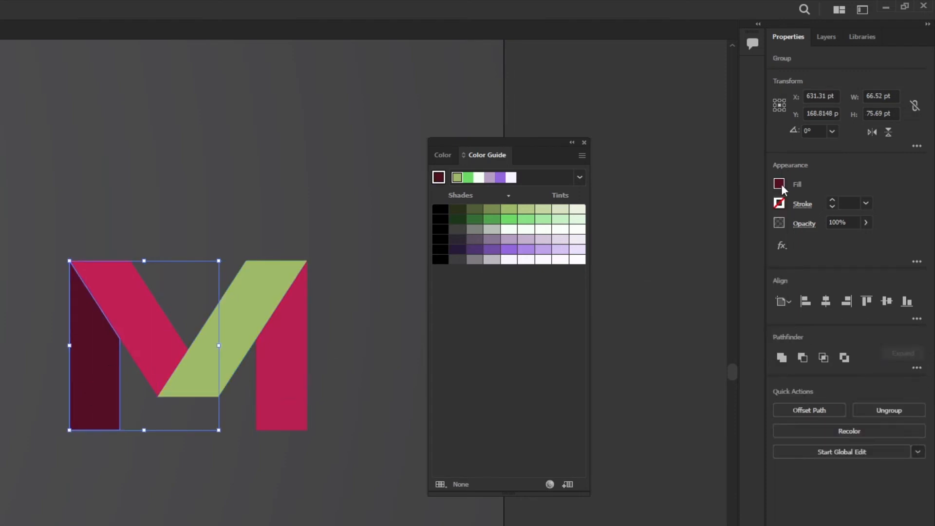
click(780, 188)
click(651, 292)
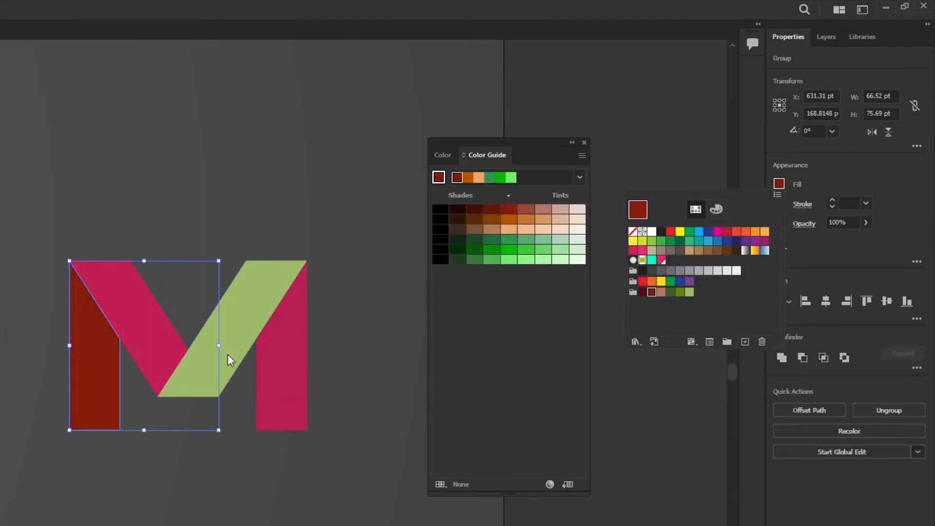
Fill the copied M's right leg with salmon R=186 G=118 B=105 and its left diagonal with the harmony group's bright olive green.
click(267, 368)
click(779, 184)
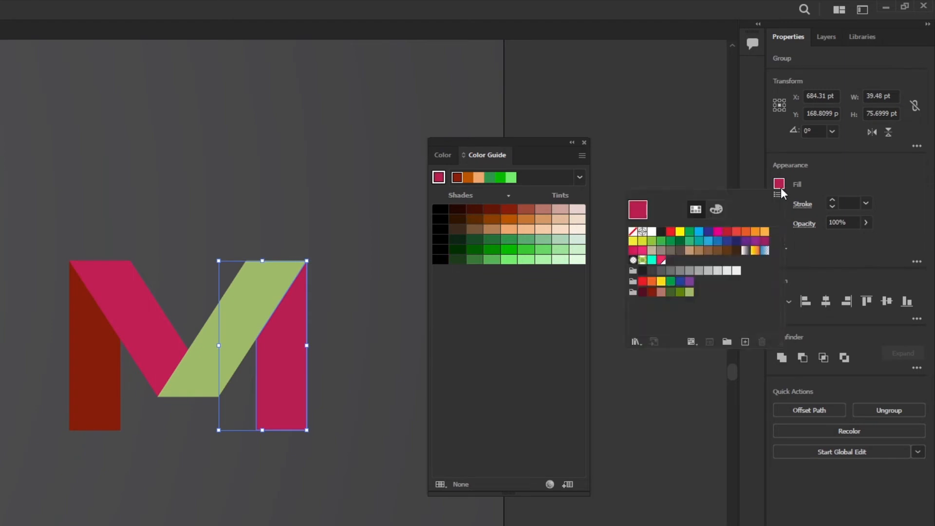
click(661, 292)
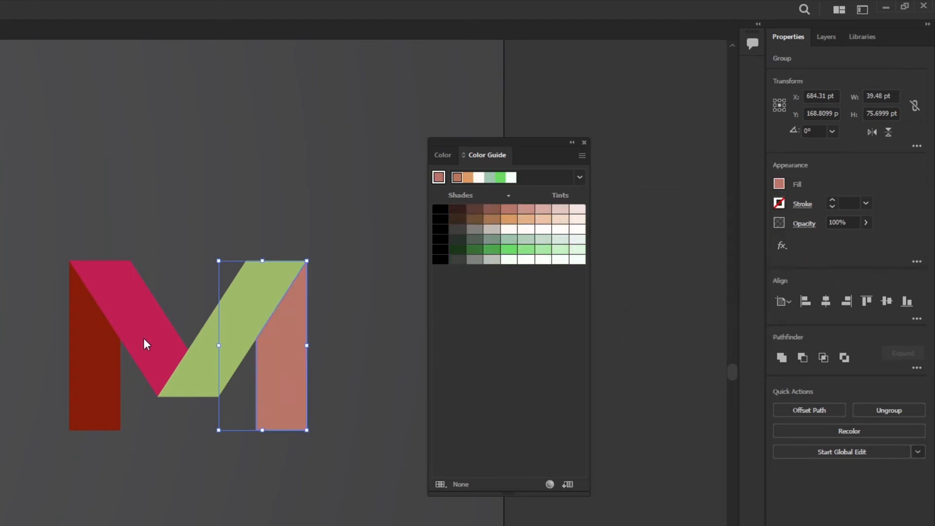
double_click(145, 339)
key(Escape)
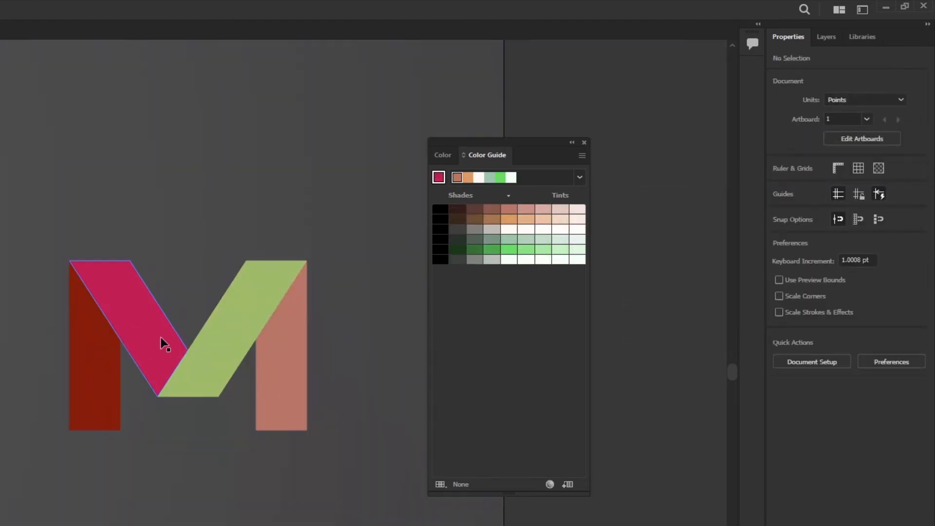
click(160, 337)
click(780, 184)
click(680, 292)
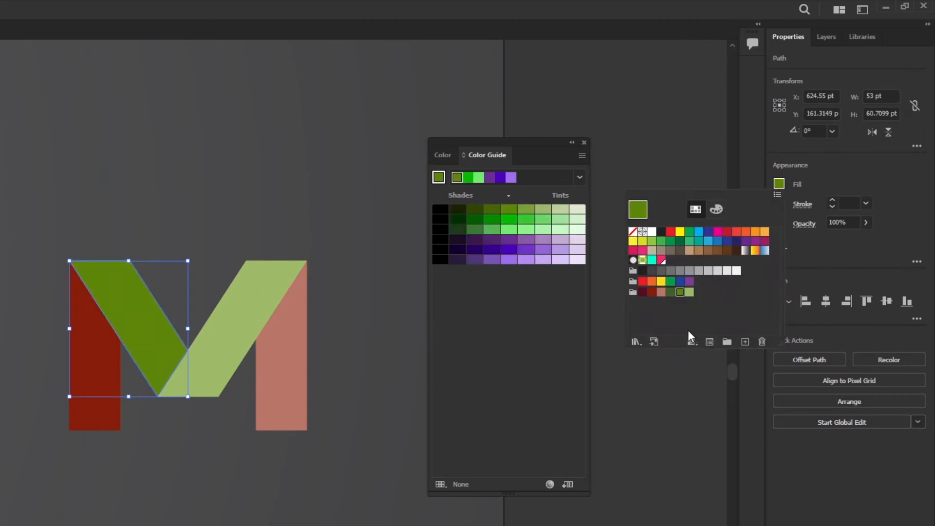
click(3, 335)
click(3, 329)
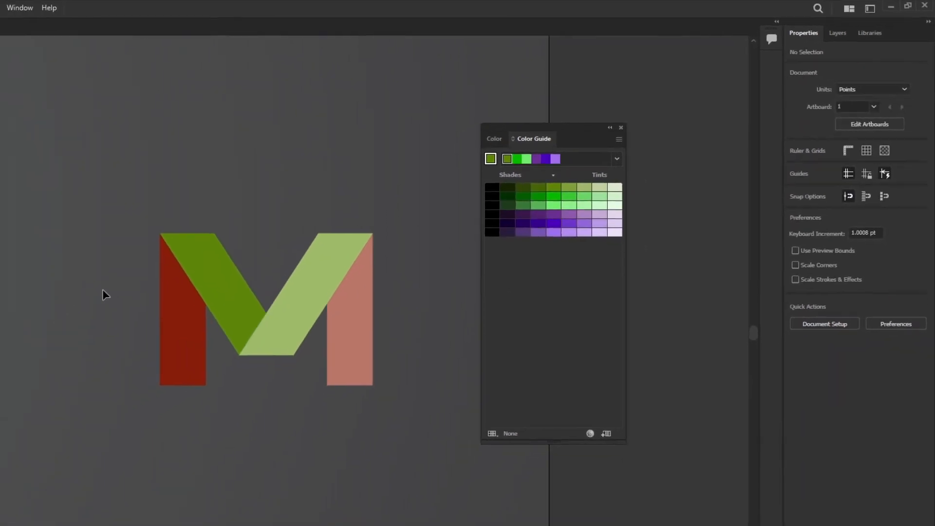
Duplicate the red and green M logo straight down, placing the copy at about Y 455 pt in the artboard's lower part.
drag(10, 290, 334, 406)
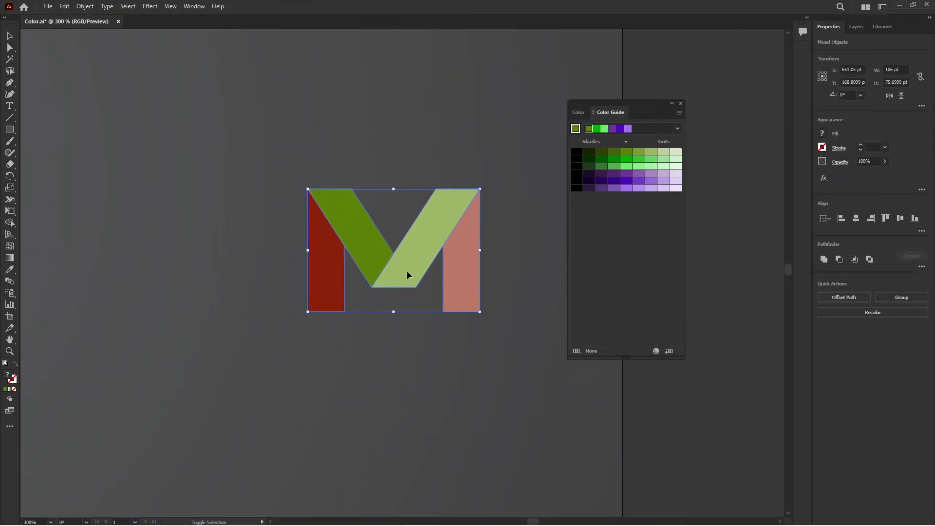
scroll(407, 270, down, 2)
drag(404, 268, 412, 439)
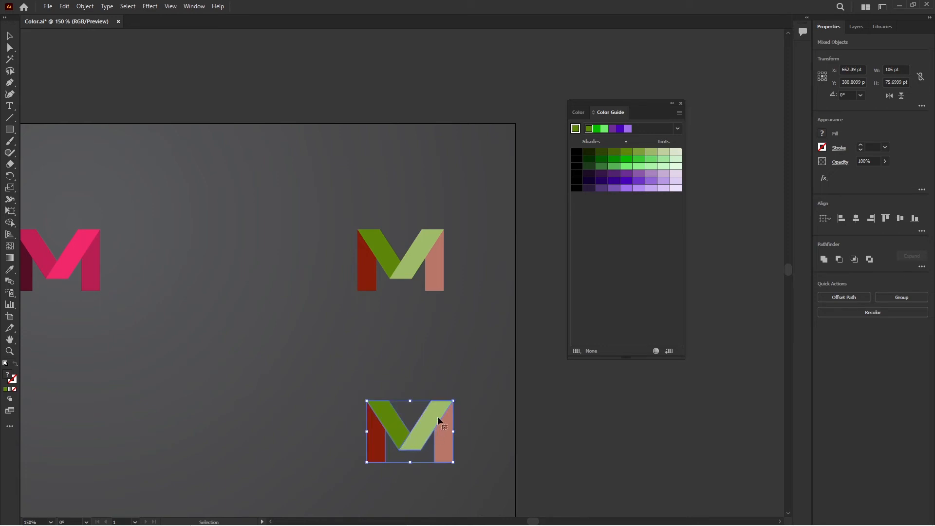
key(ctrl+z)
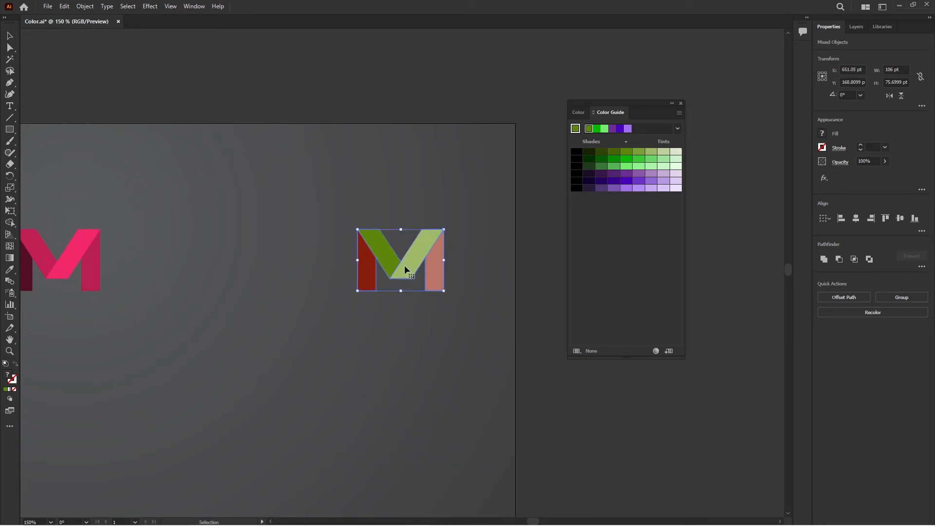
drag(406, 268, 406, 483)
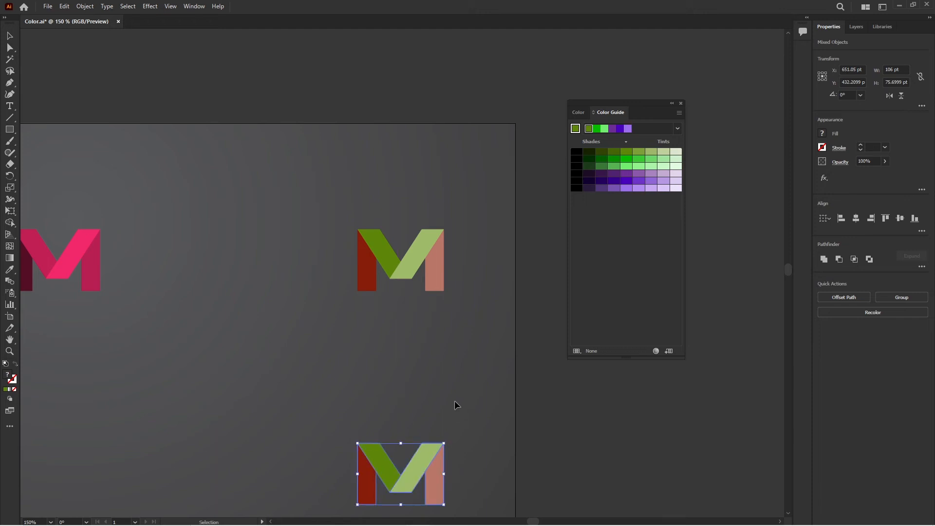
drag(455, 400, 518, 268)
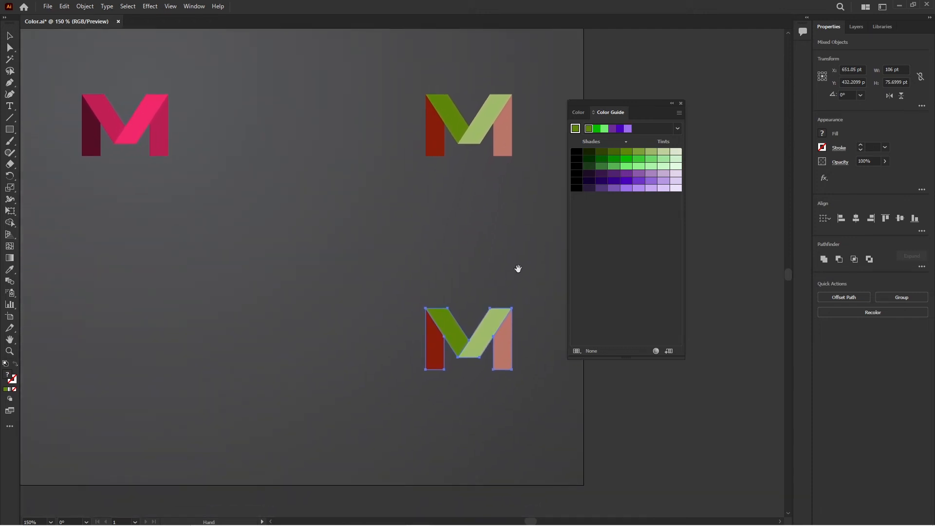
drag(470, 349, 469, 447)
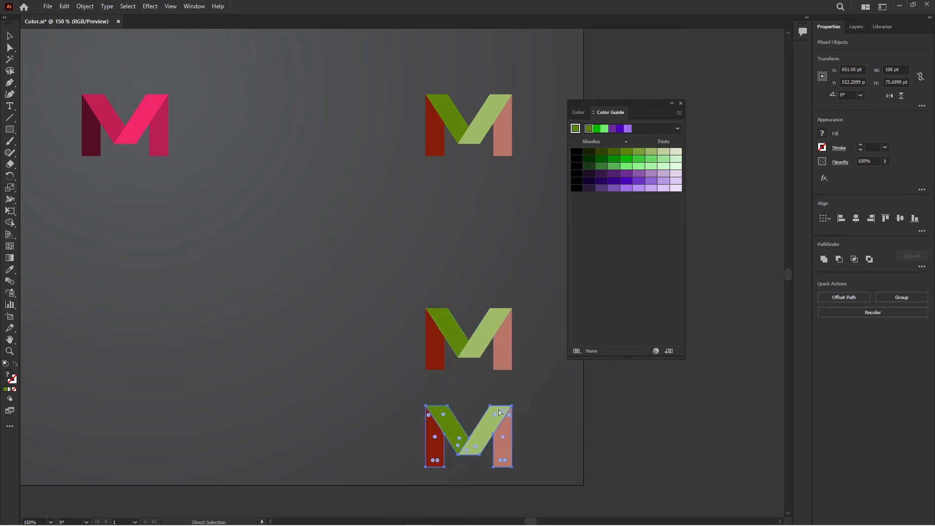
key(ctrl+z)
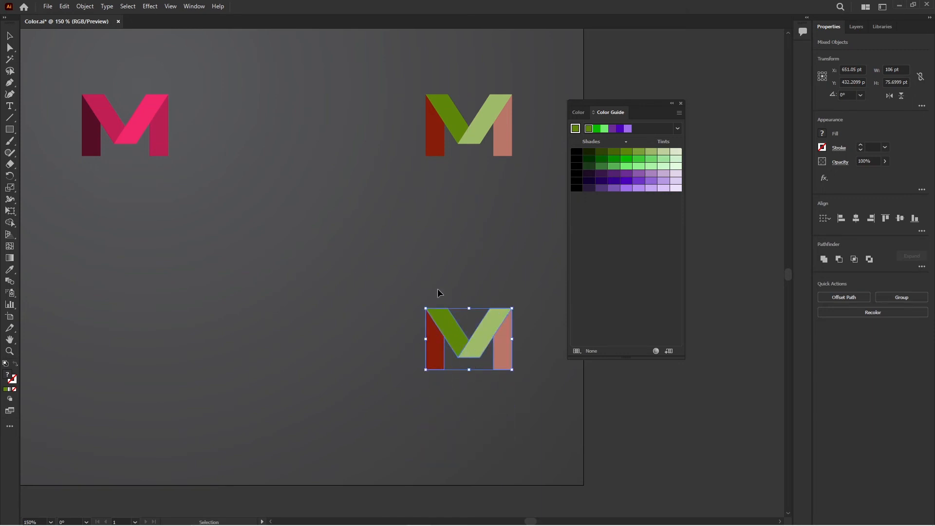
drag(486, 339, 484, 352)
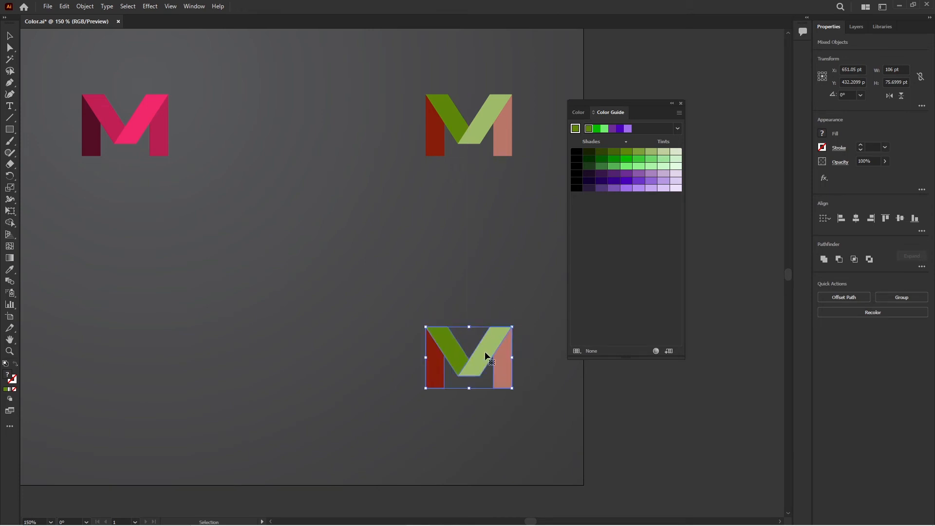
Choose a harmony rule with green, yellow, magenta and pink in the Color Guide and save its colors as a swatch group.
click(416, 241)
click(677, 128)
click(636, 249)
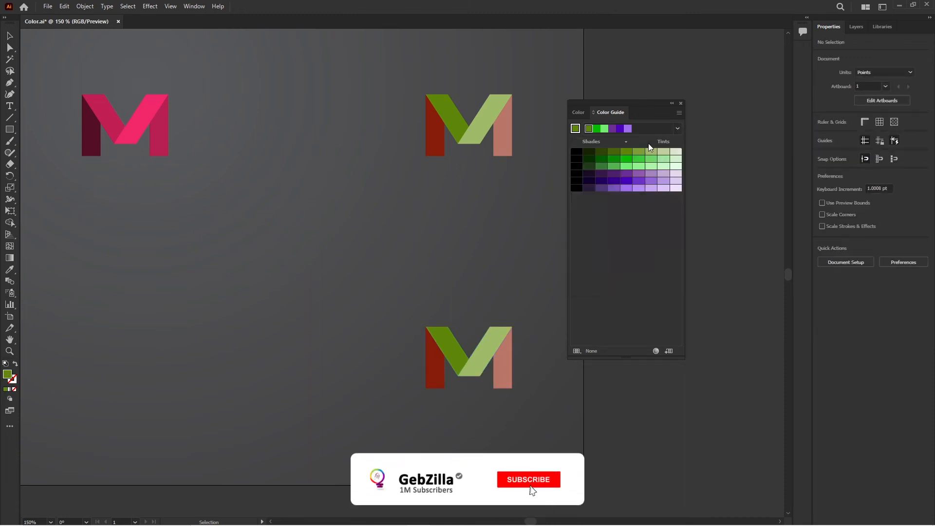
click(677, 128)
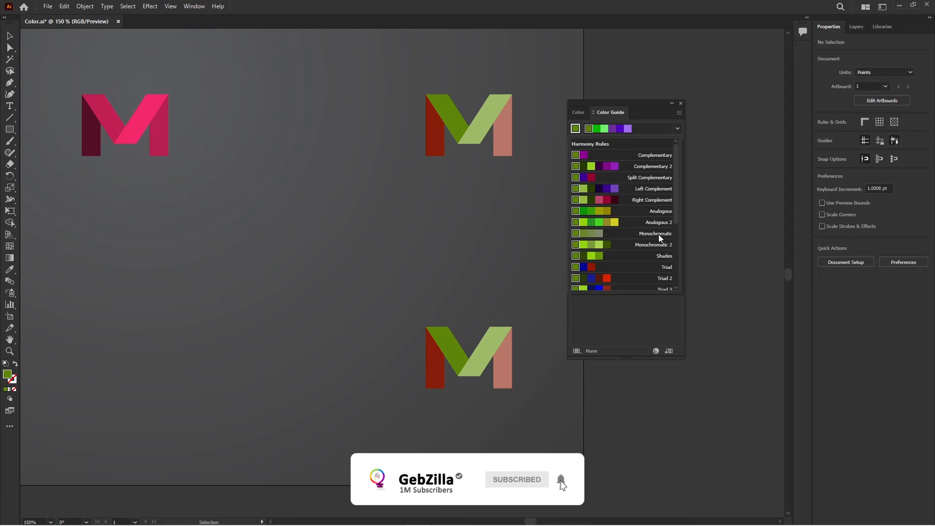
scroll(658, 236, down, 2)
click(651, 254)
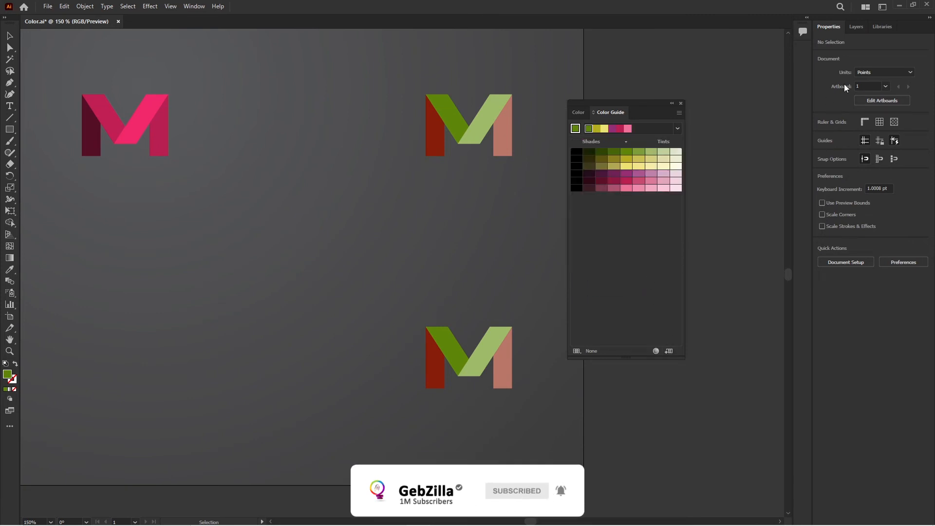
Fill the lower M's left leg with dark yellow and its left diagonal with light yellow from the new swatch group.
click(434, 372)
click(823, 133)
click(724, 220)
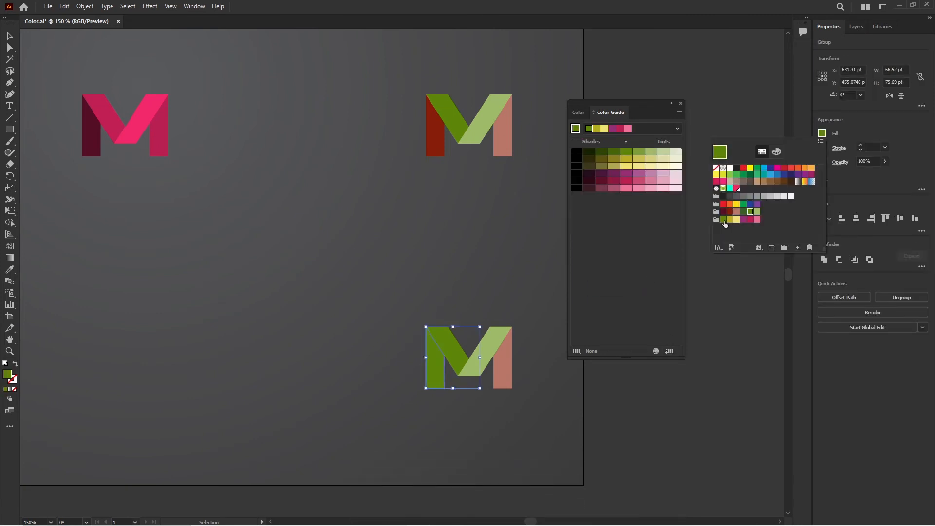
click(730, 220)
click(454, 355)
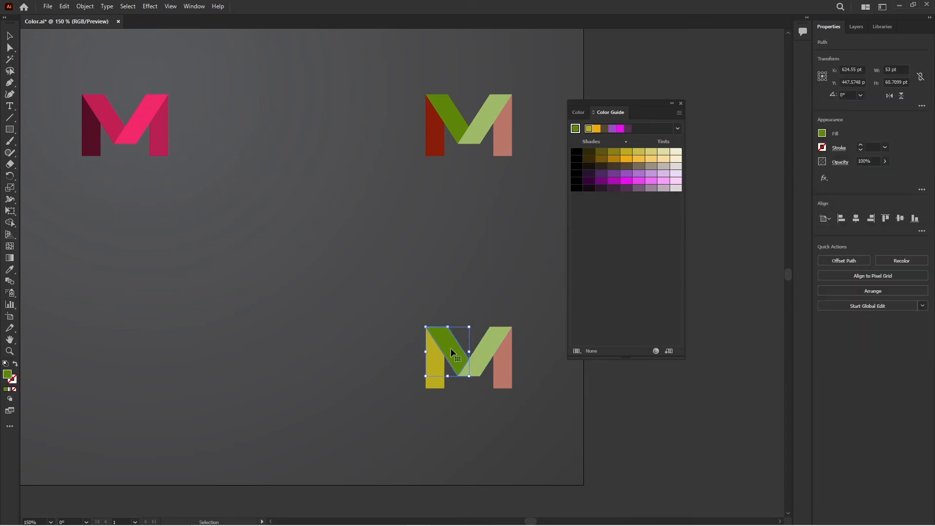
click(822, 133)
click(737, 225)
Try the new group's crimson on the lower M's right diagonal and its pink on the right leg.
click(478, 364)
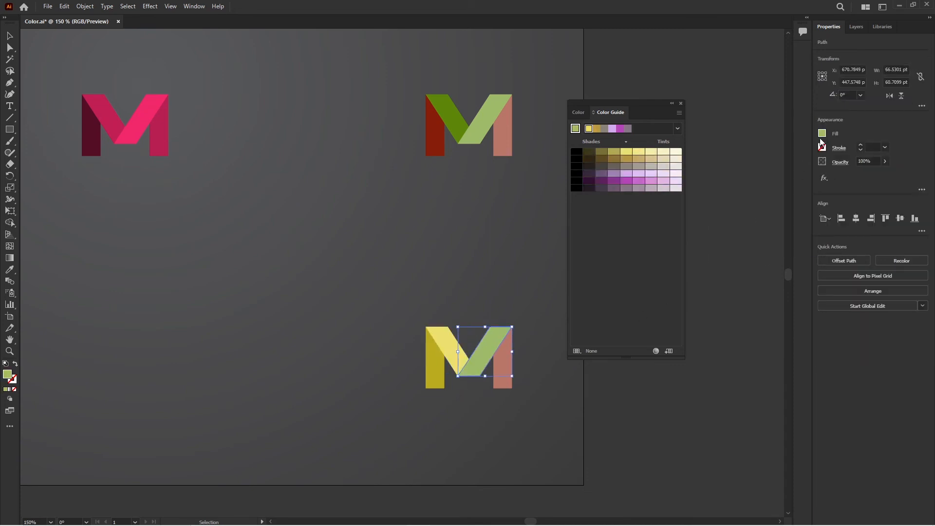
click(822, 133)
click(751, 220)
click(499, 382)
click(822, 133)
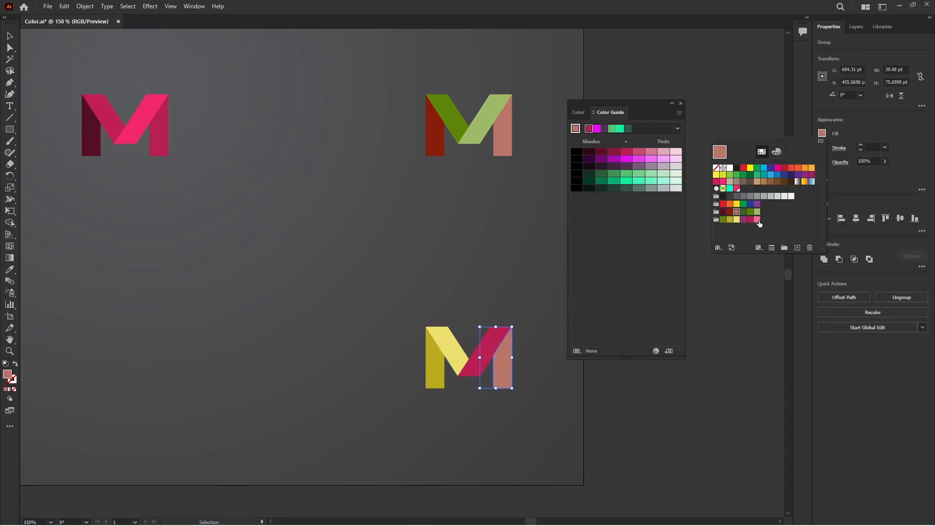
click(758, 220)
Fill the lower M's right diagonal with the new group's pink and its right leg with the group's purple.
click(496, 344)
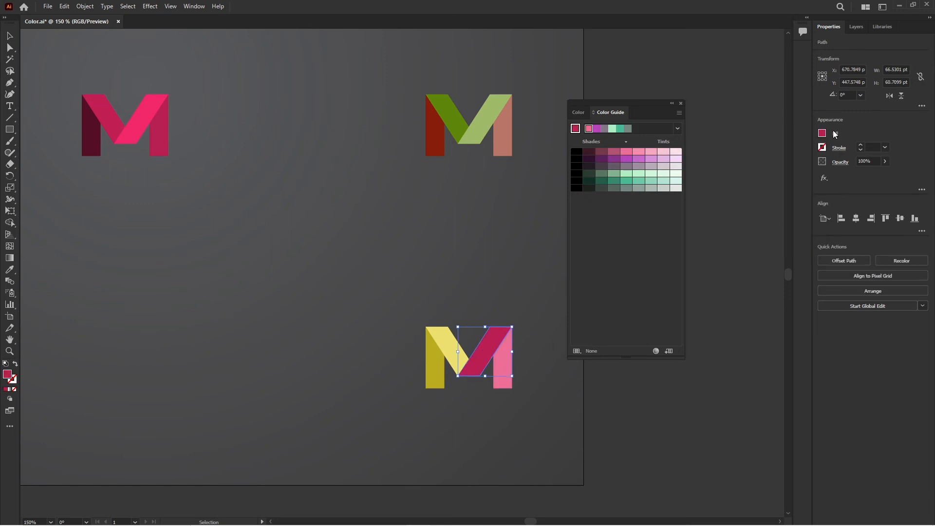
click(822, 133)
click(758, 220)
click(502, 359)
click(822, 133)
click(749, 225)
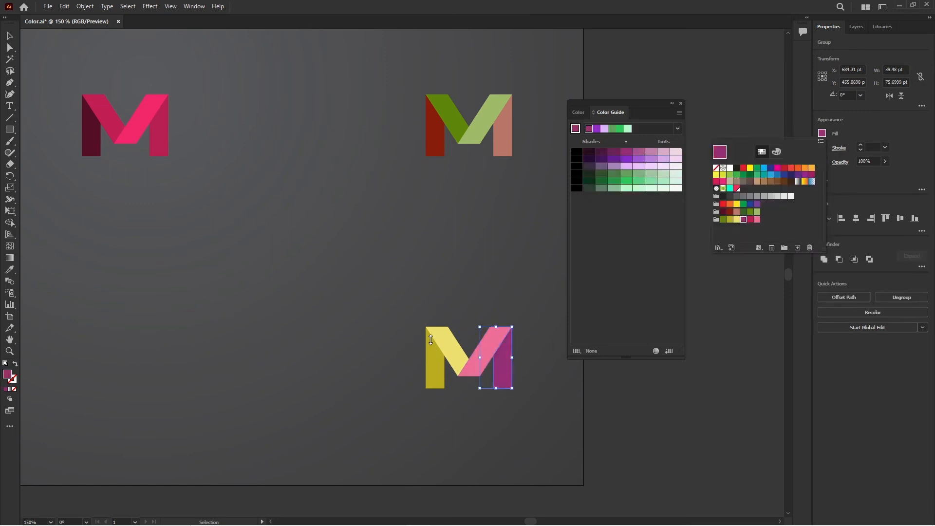
Duplicate the yellow and pink M logo across to the space directly below the original pink M.
drag(391, 325, 531, 393)
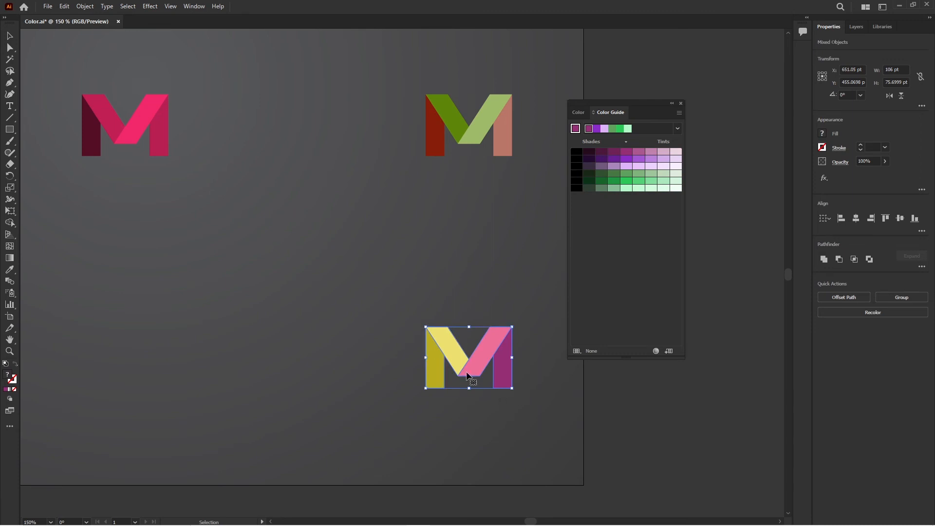
alt+drag(479, 370, 137, 374)
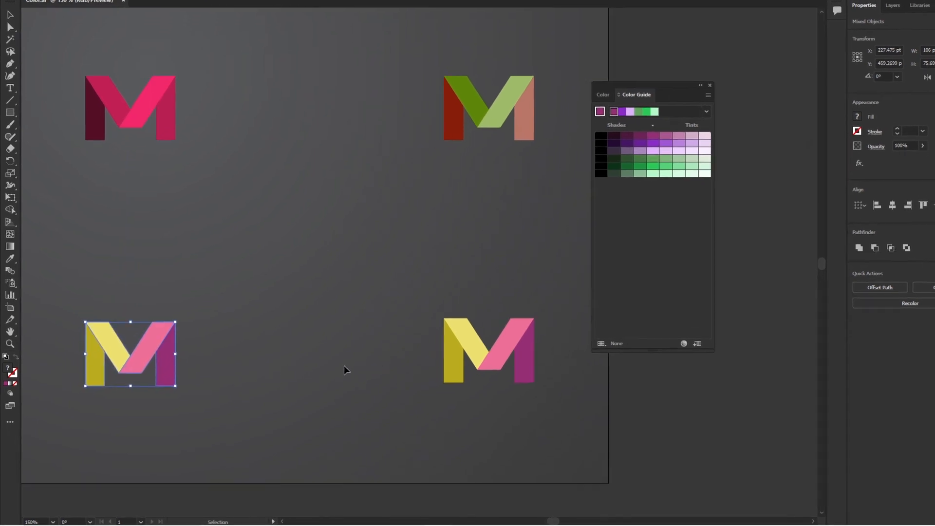
Nudge the purple right leg of the newly copied M down and to the right, away from the pink diagonal.
click(164, 350)
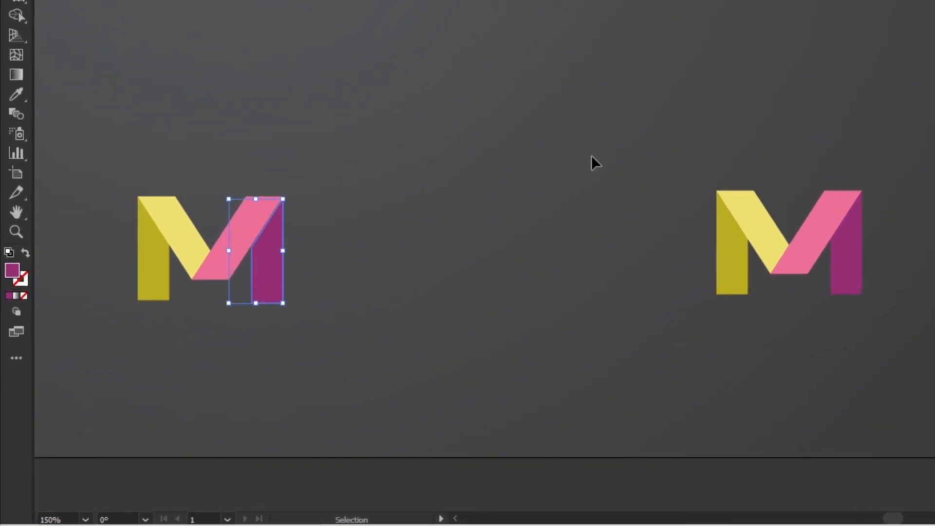
key(Down)
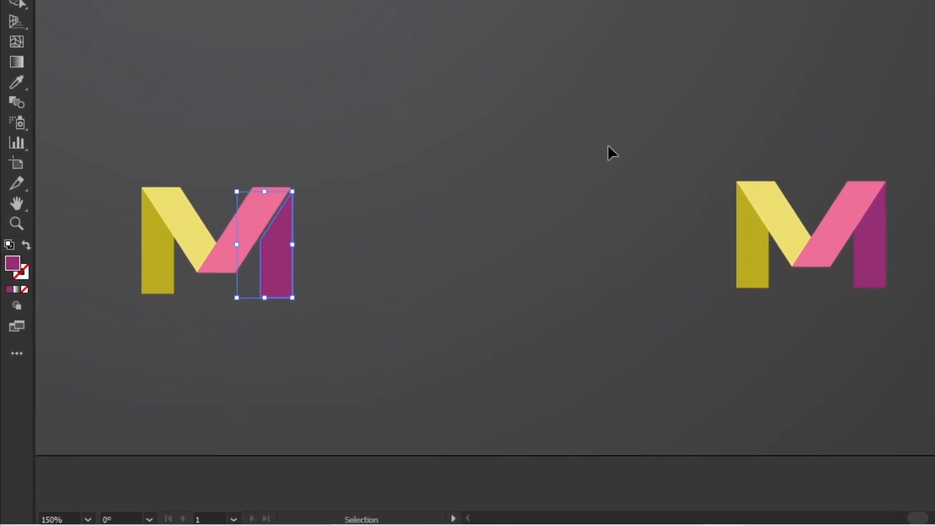
key(Right)
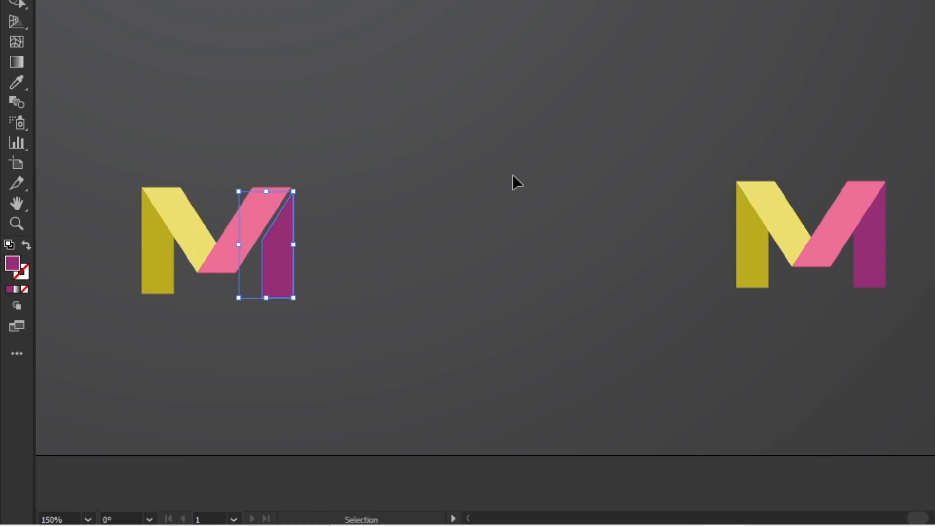
Nudge the olive left leg of the copied M down and to the left, away from the light yellow diagonal.
click(155, 266)
key(Down)
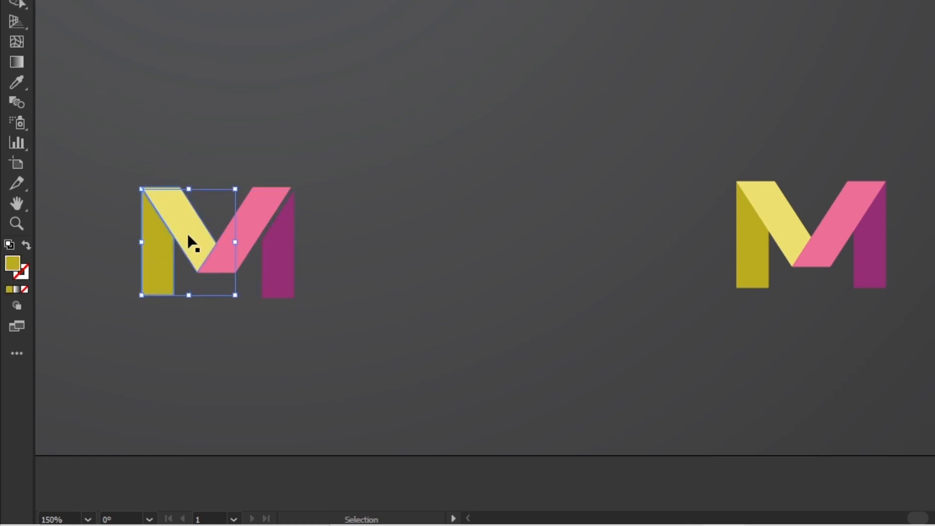
key(Down)
key(Down)
key(Left)
key(Left)
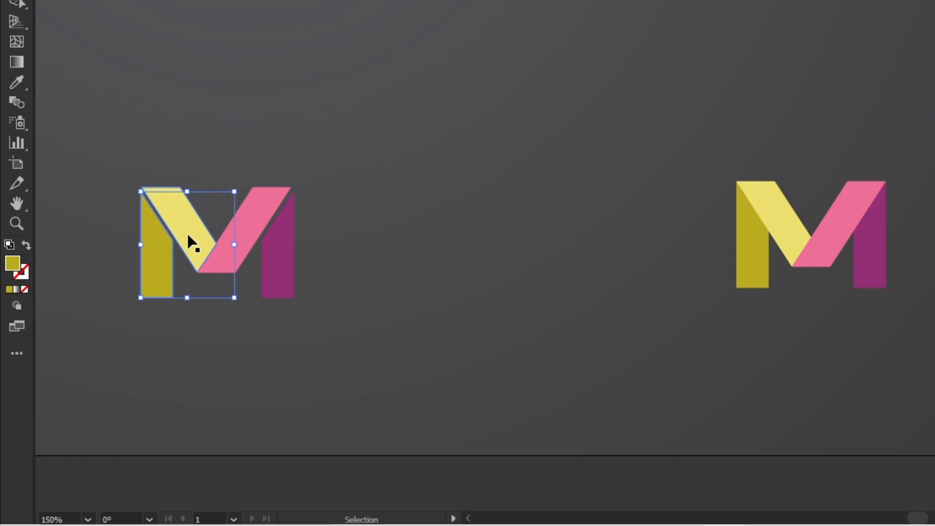
Nudge the copied M's pink diagonal to the right, away from the light yellow one, and shift the purple right leg right as well.
click(239, 224)
key(Right)
key(Right)
key(Right)
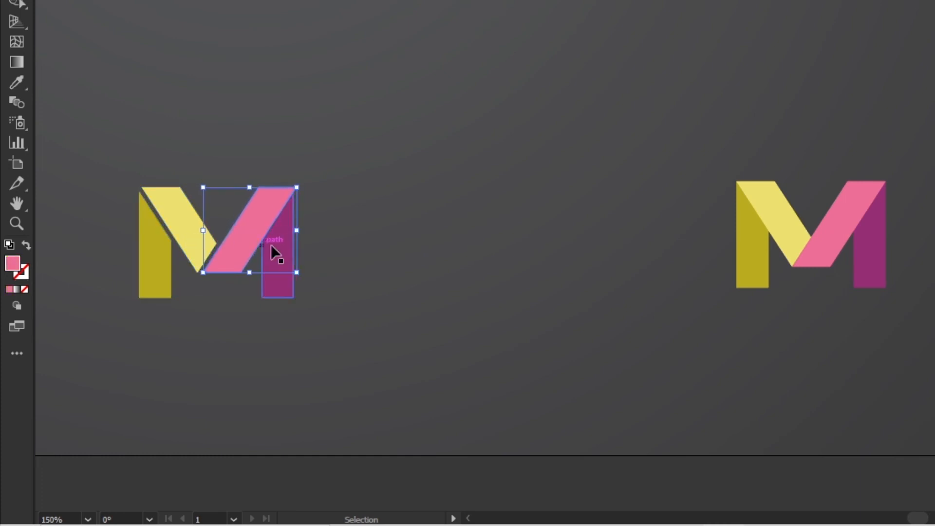
click(279, 282)
key(Right)
key(Right)
key(Right)
click(379, 248)
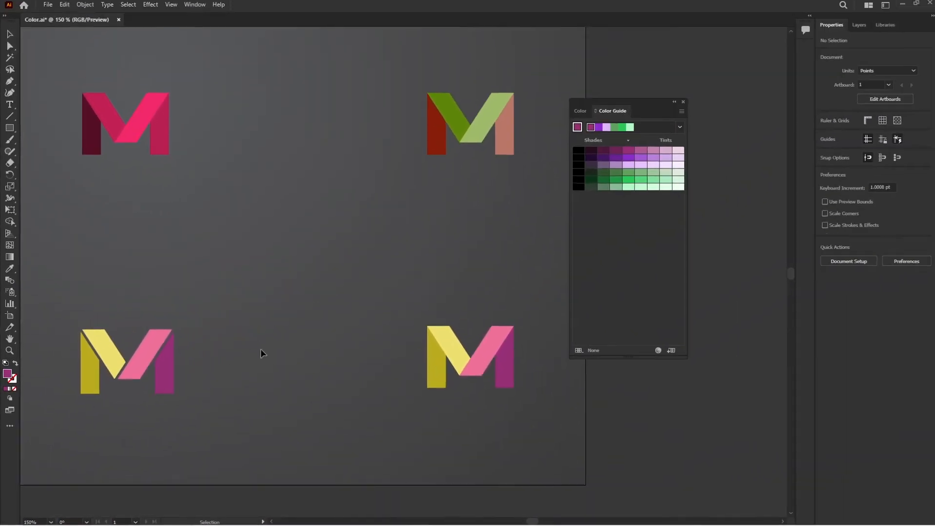
click(677, 129)
scroll(633, 267, up, 5)
click(576, 131)
click(579, 113)
click(609, 112)
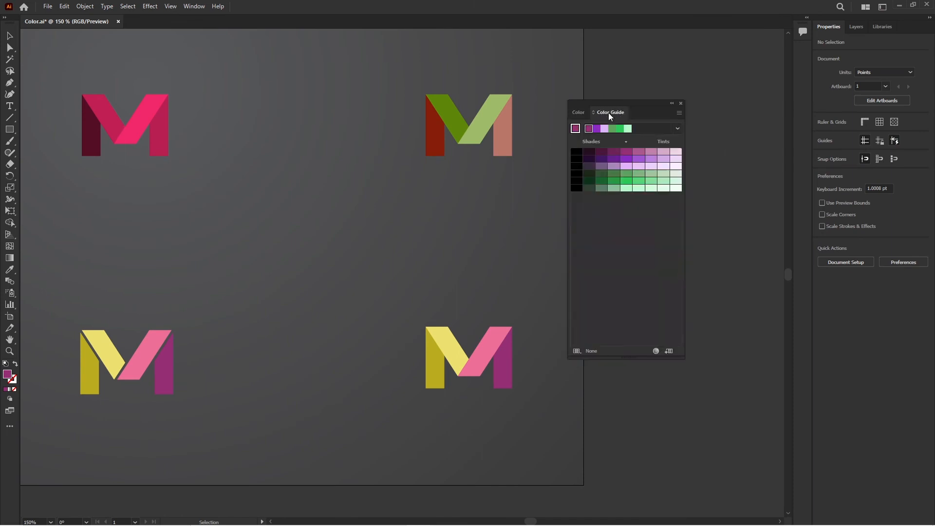
click(578, 113)
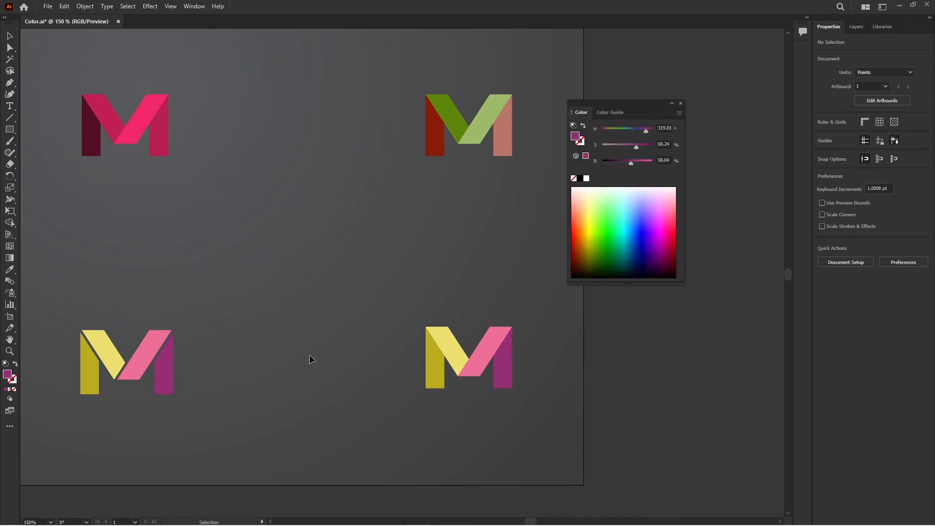
Select the separated M's purple right leg and choose the High Contrast 3 harmony rule in the Color Guide.
click(161, 383)
click(609, 112)
click(678, 128)
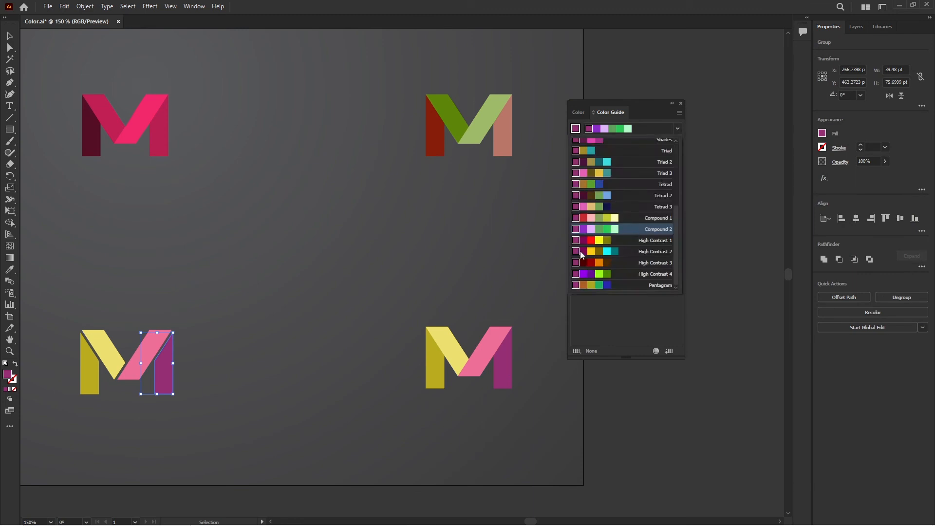
click(604, 263)
Try the harmony's black and dark red on the right leg, save the color group to the swatches, and fill the leg with its purple.
click(577, 168)
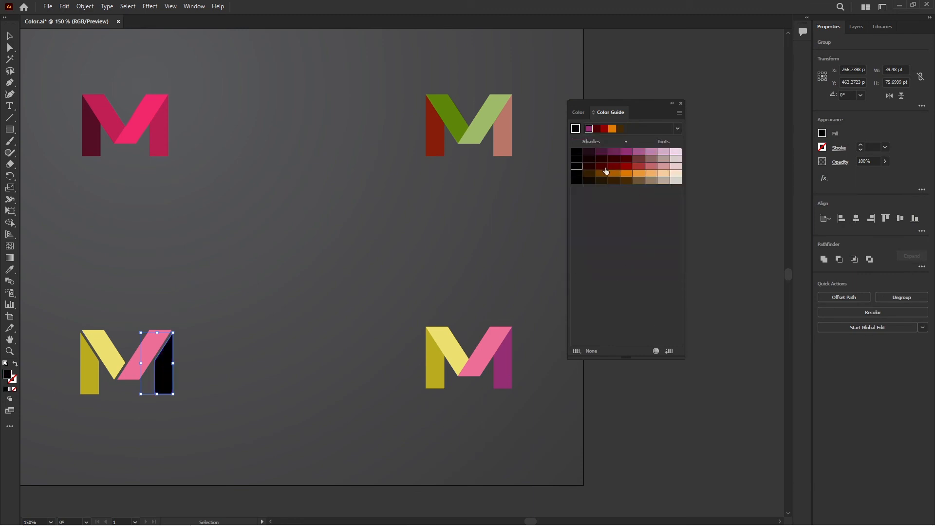
click(612, 169)
click(677, 128)
click(678, 128)
click(822, 133)
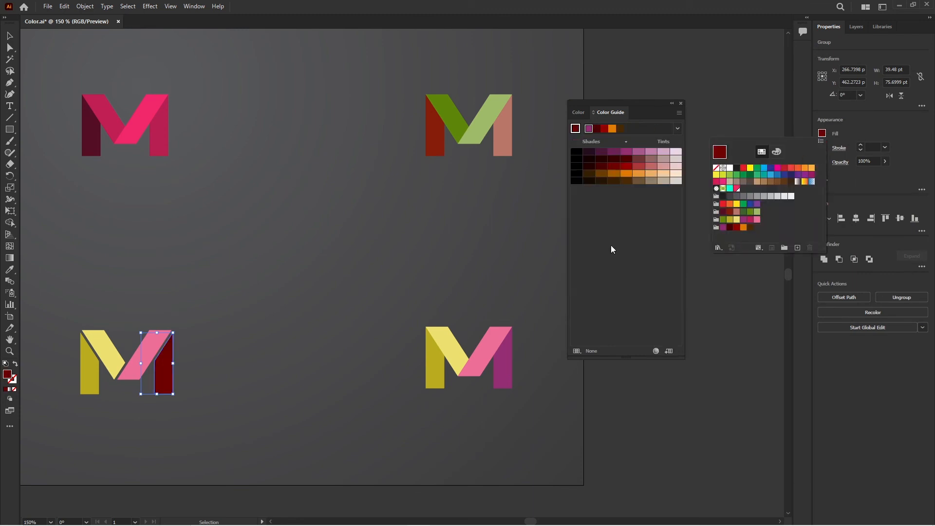
click(723, 228)
Fill the separated M's right diagonal with the saved group's orange and its left diagonal with the group's red.
click(128, 370)
click(822, 133)
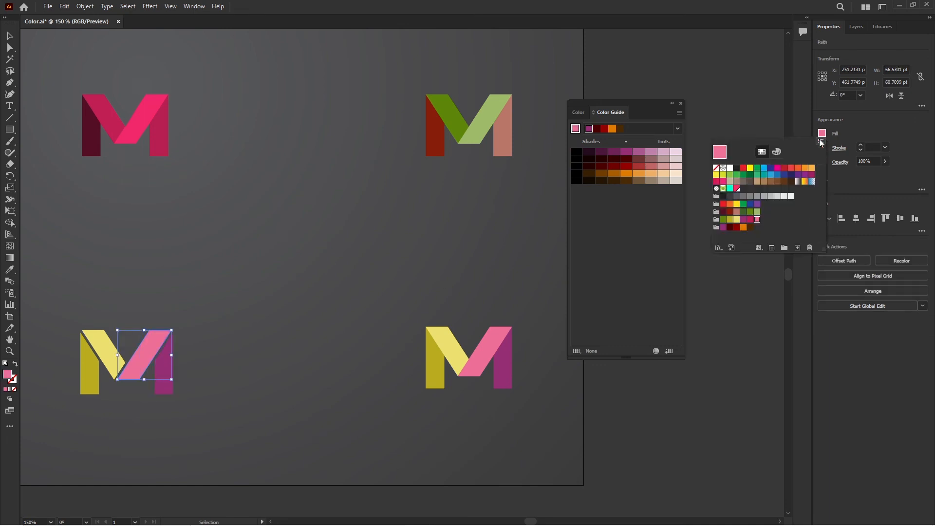
click(744, 227)
click(108, 369)
click(822, 133)
click(730, 227)
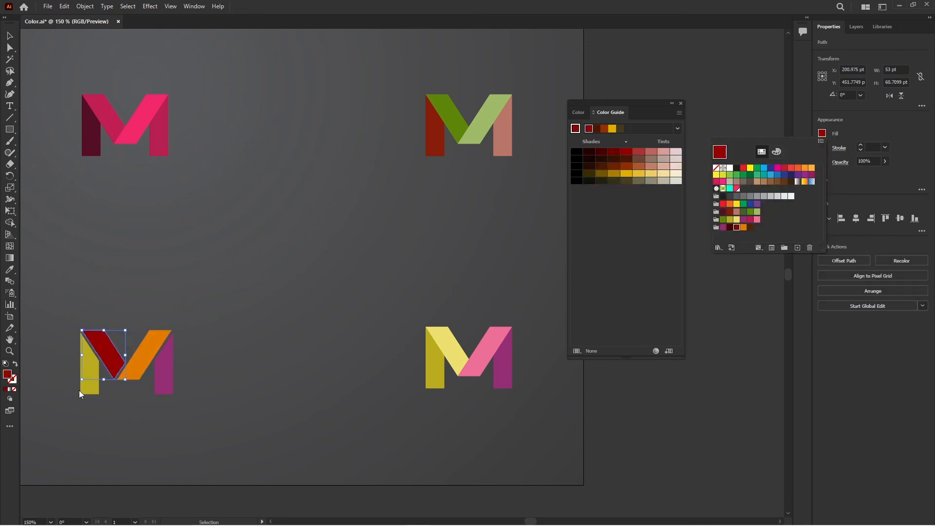
Fill the separated M's left leg with the saved group's dark brown and clear the selection.
click(90, 387)
click(823, 133)
click(750, 227)
click(198, 306)
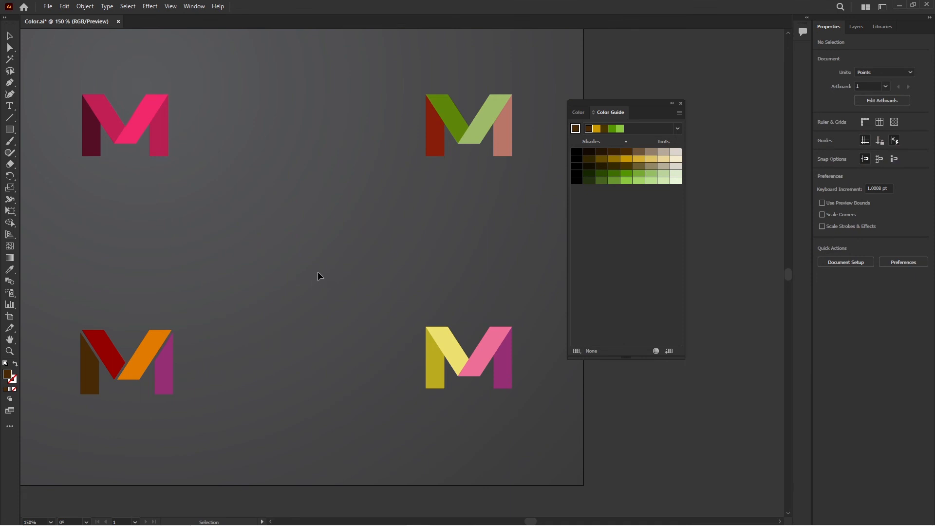
Select all four M logos and move them together slightly up and to the left on the artboard.
scroll(130, 255, down, 1)
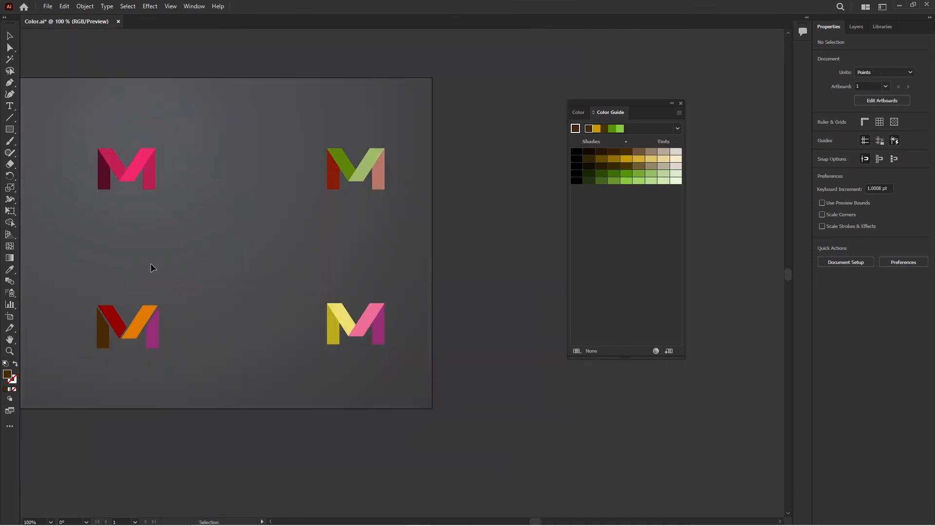
key(space)
drag(150, 264, 267, 304)
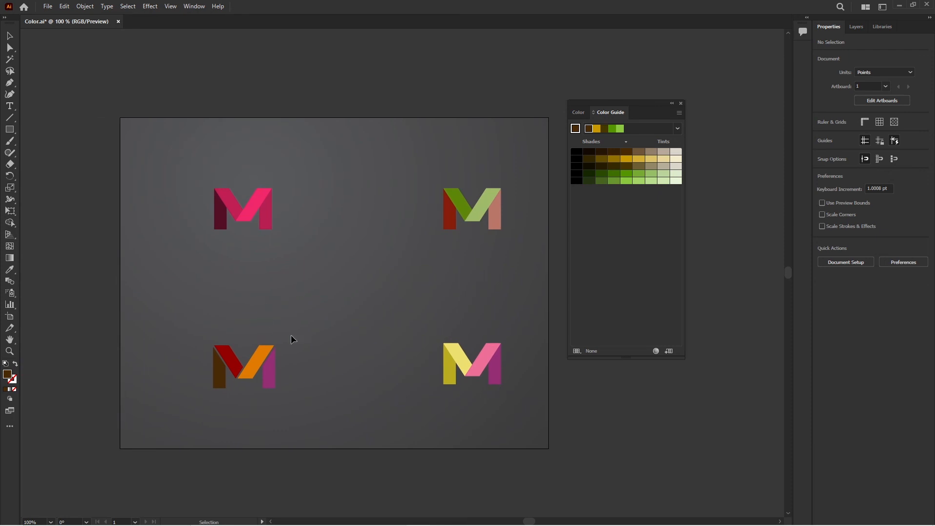
drag(179, 180, 531, 401)
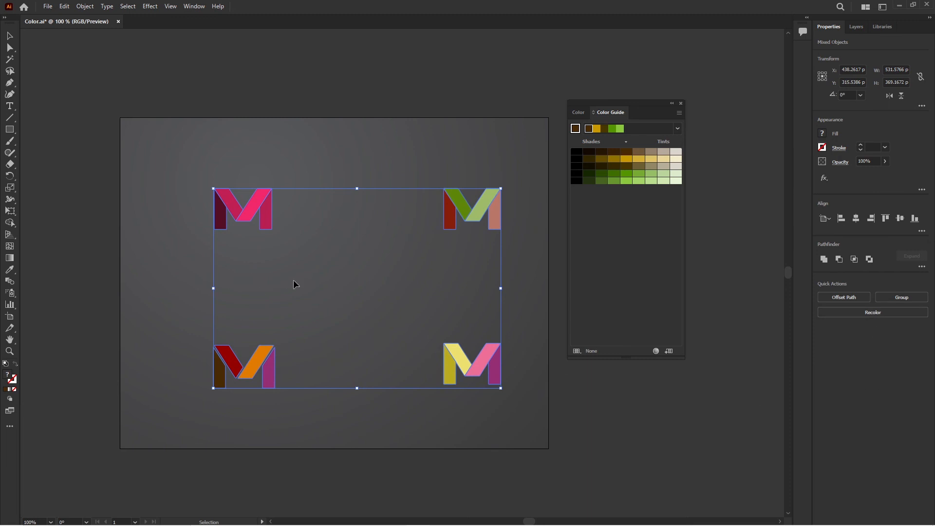
drag(449, 219, 429, 215)
click(511, 282)
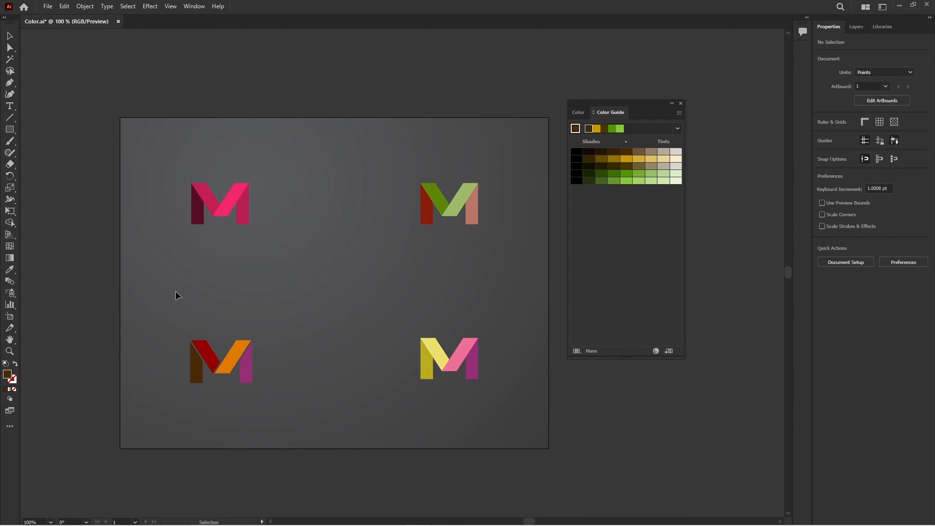
Move the Color Guide away from the artboard and review its harmony rules with the yellow and pink M's light yellow diagonal selected.
drag(650, 104, 684, 131)
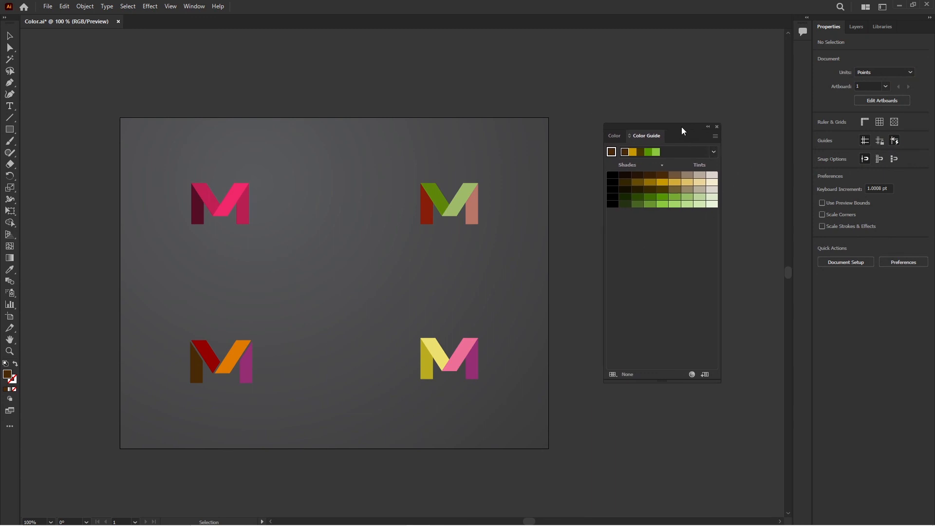
click(613, 136)
click(642, 136)
click(441, 361)
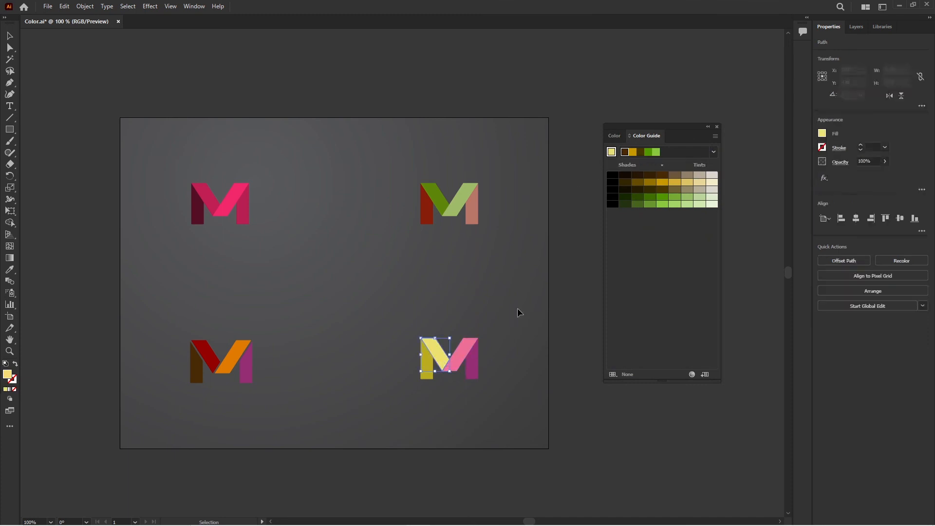
click(712, 152)
scroll(641, 219, up, 5)
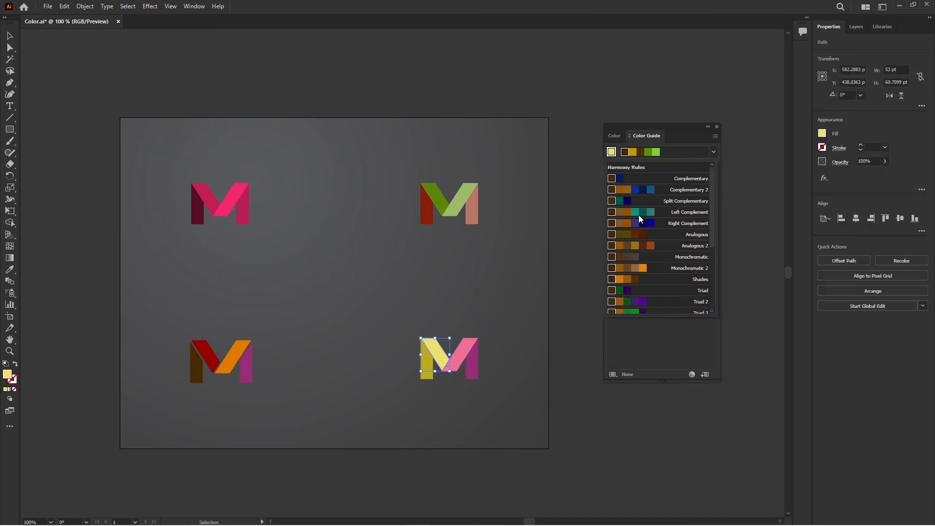
click(611, 153)
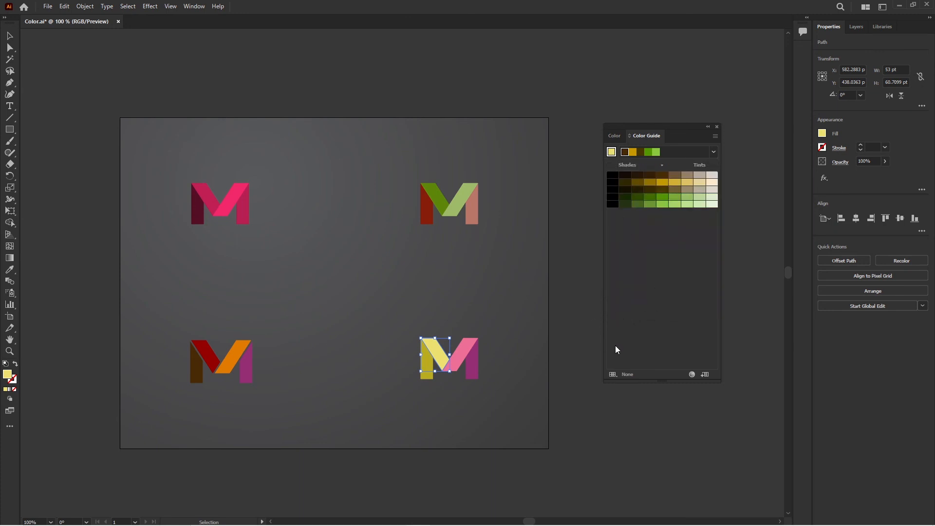
Examine the swatch libraries that can limit the Color Guide's colors and the guide's own options.
click(613, 375)
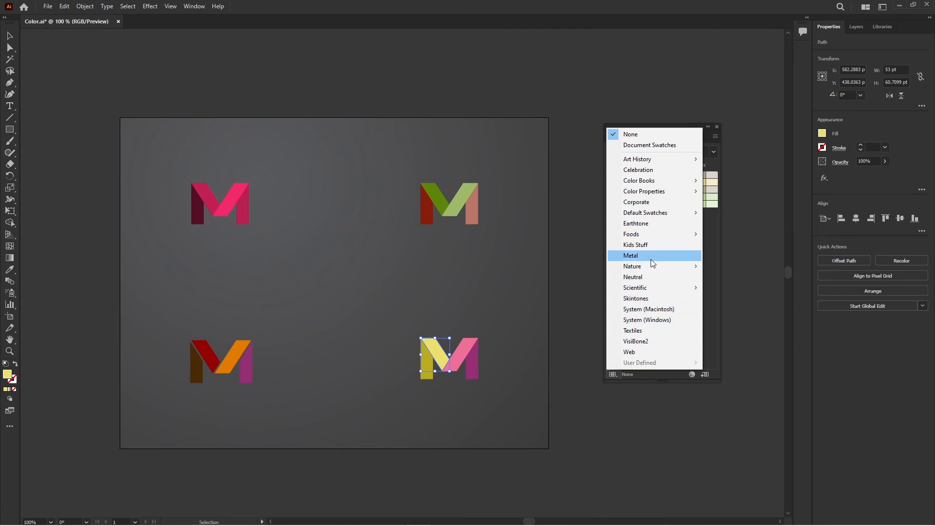
click(710, 277)
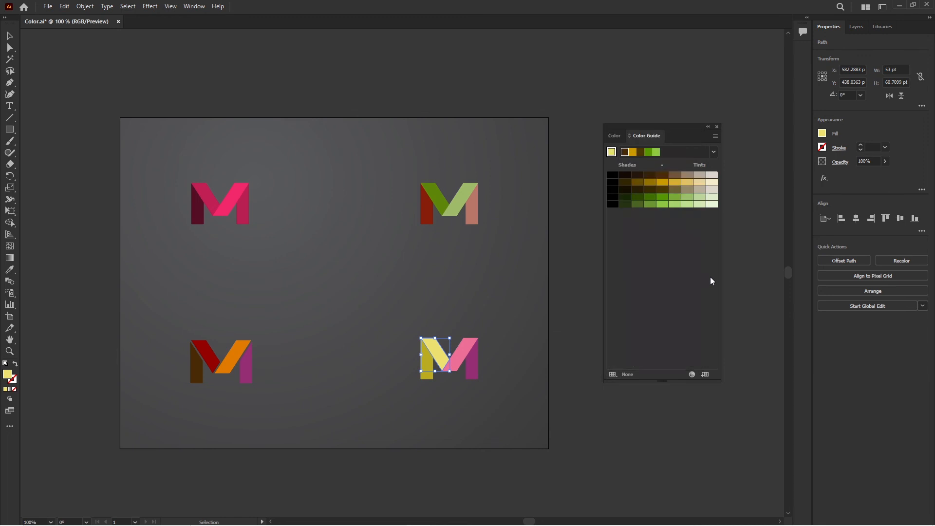
click(714, 138)
click(671, 296)
Close the Color Guide, clear the selection and fit the whole artboard in the window.
click(717, 126)
click(615, 226)
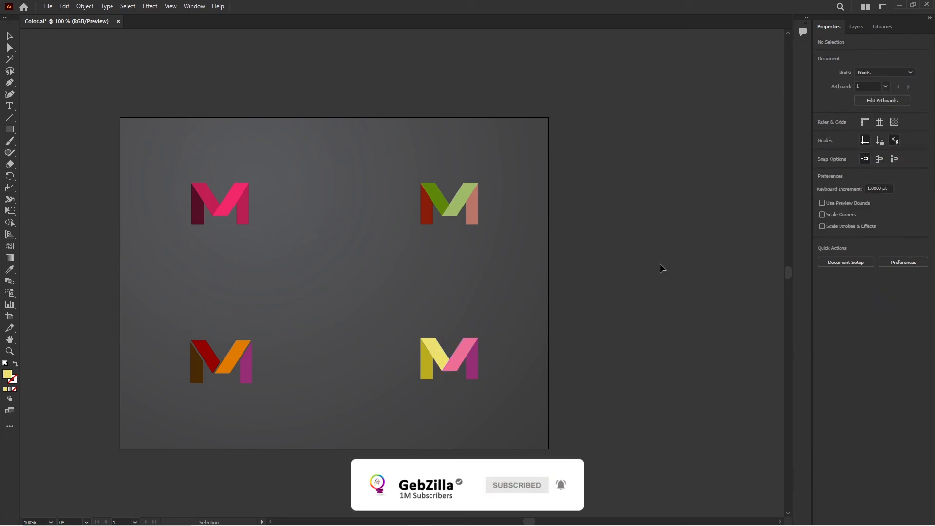
key(ctrl+0)
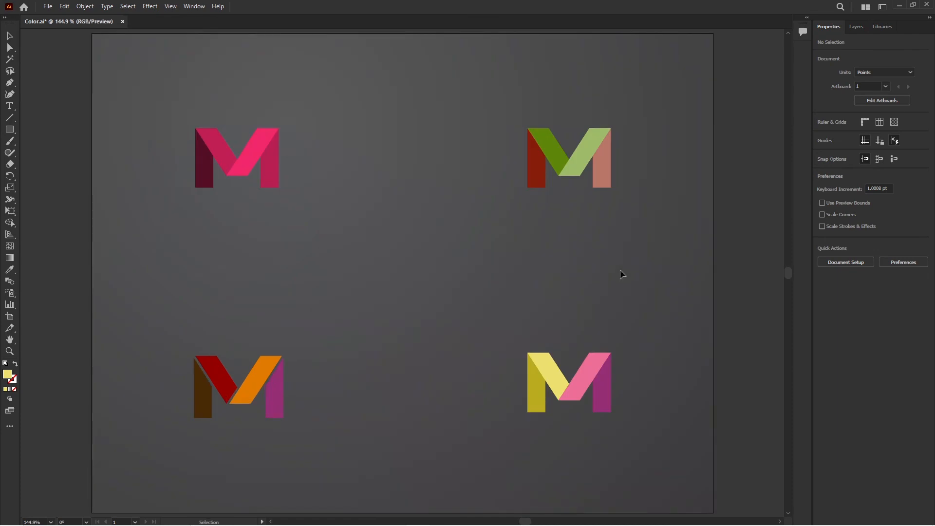